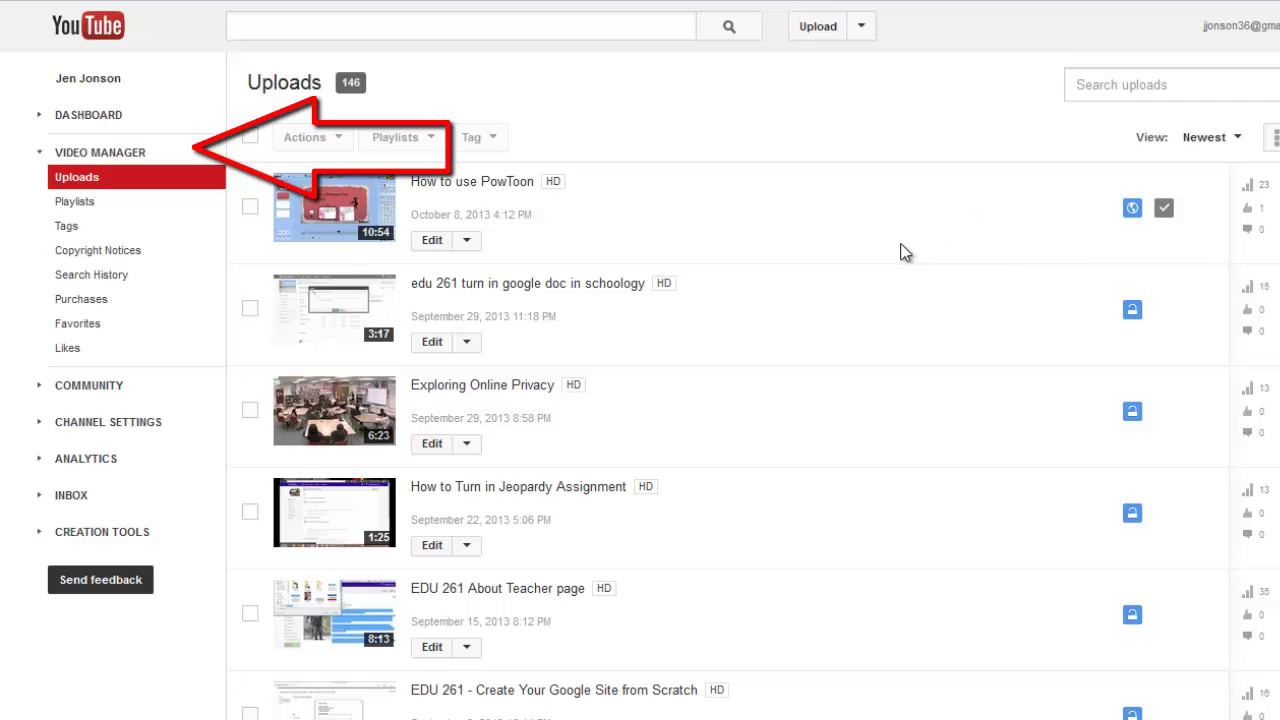
# Step: Scroll down the Uploads list to the iPad videos, including the Minimizing Apps tutorial
pyautogui.scroll(-8, 900, 252)
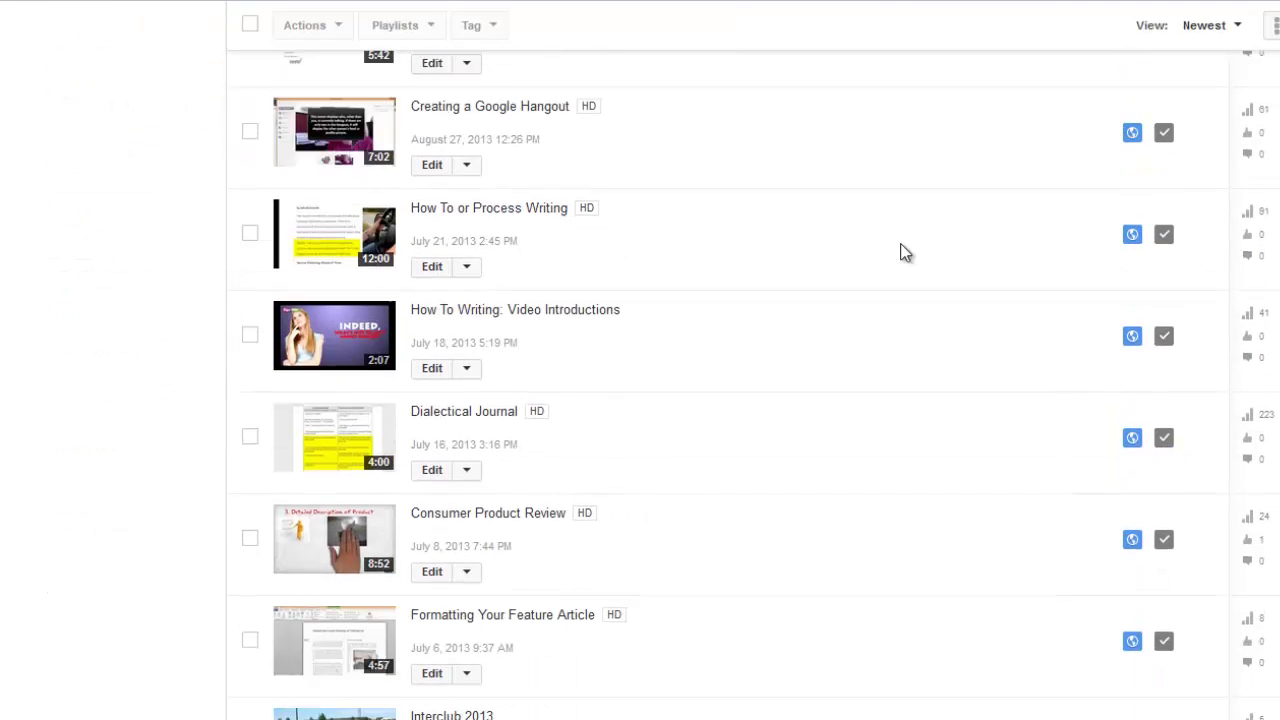
pyautogui.scroll(-13, 900, 252)
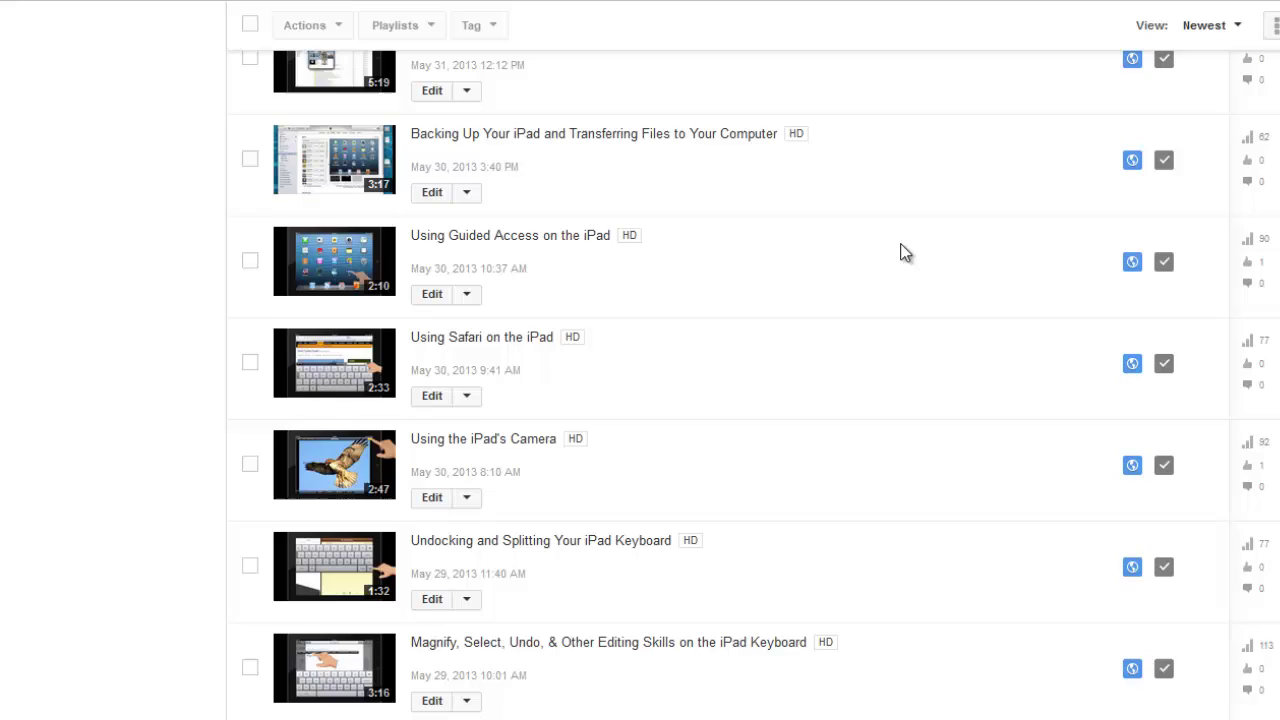
pyautogui.scroll(-3, 905, 252)
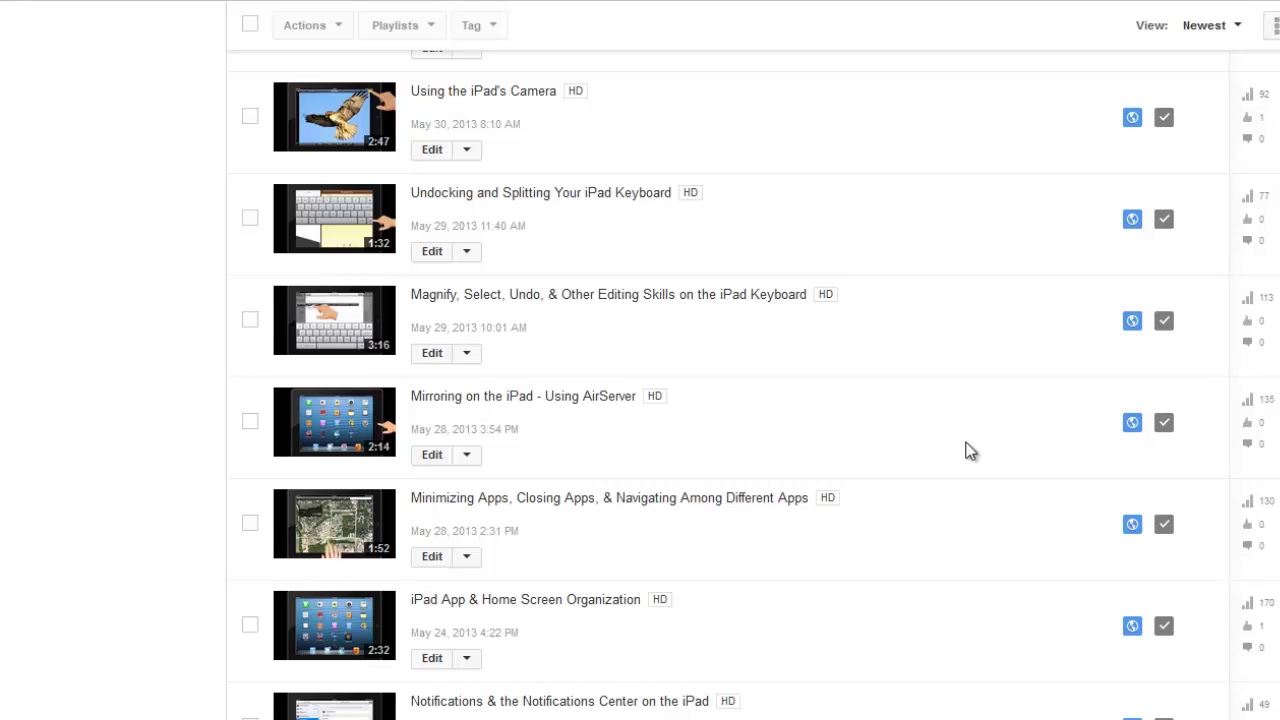
# Step: Open the Minimizing Apps tutorial, go to its annotations, then open its Edit page
pyautogui.click(755, 510)
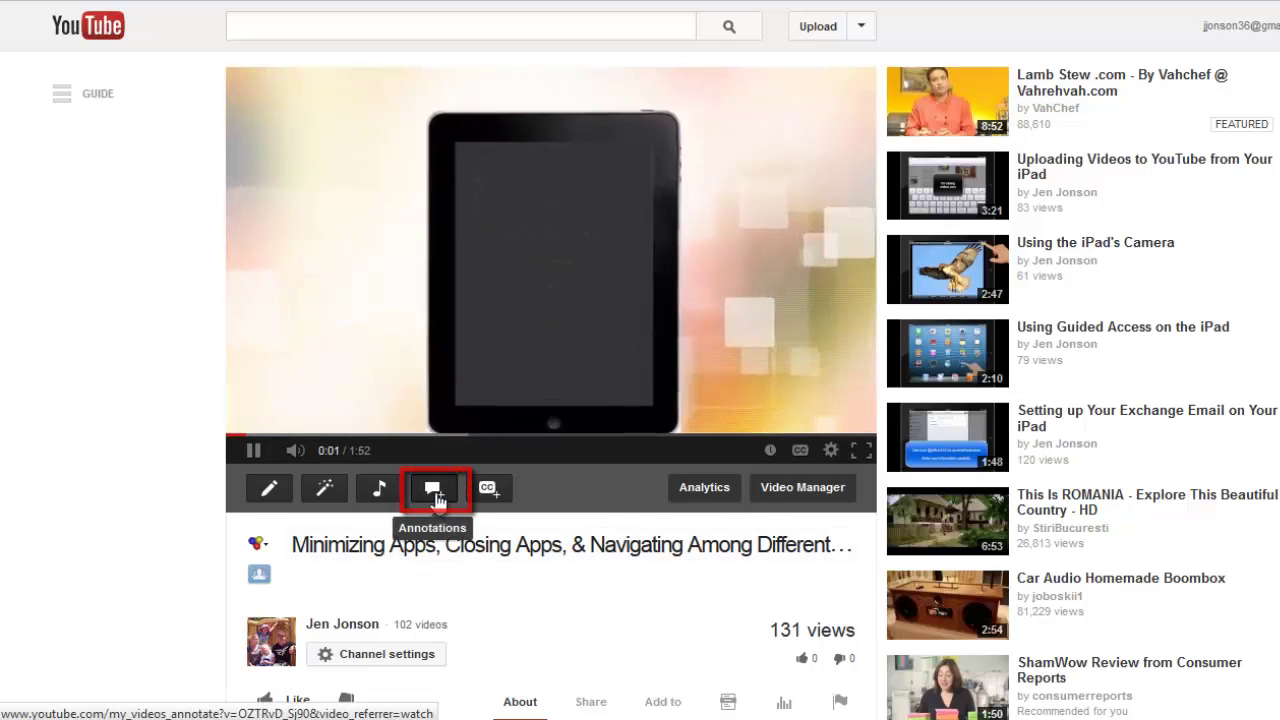
pyautogui.click(437, 503)
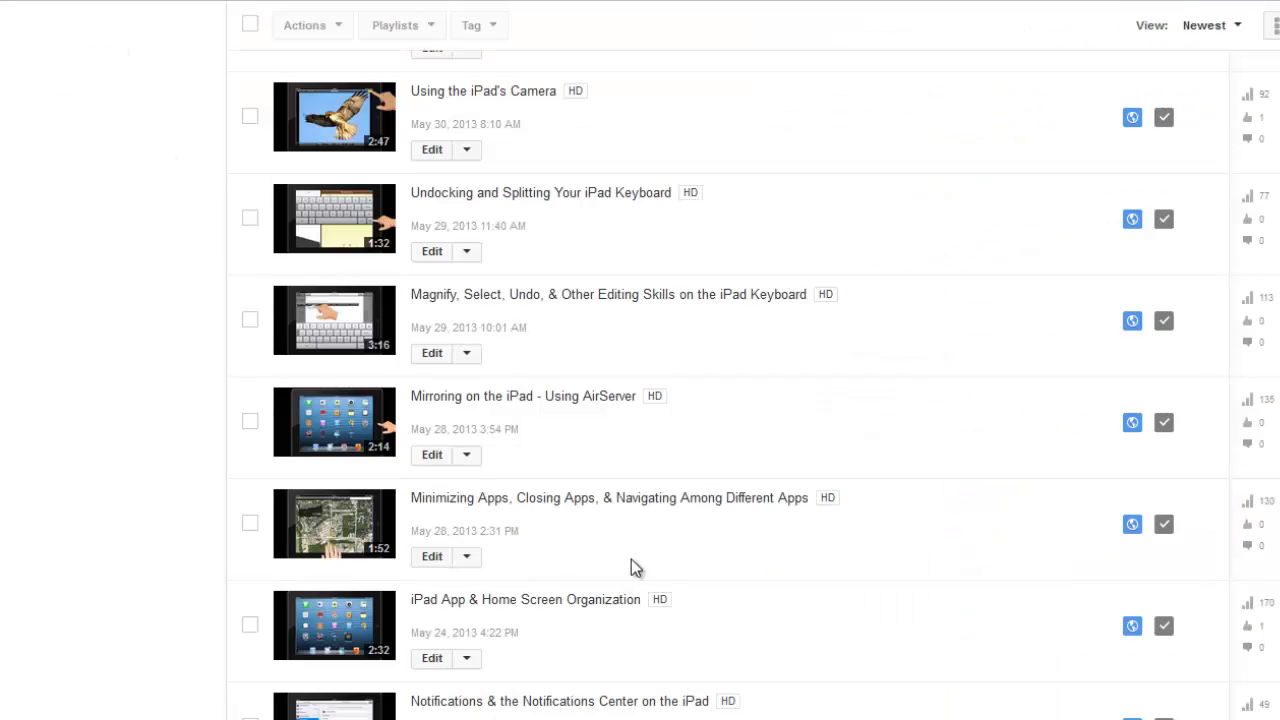
pyautogui.click(439, 560)
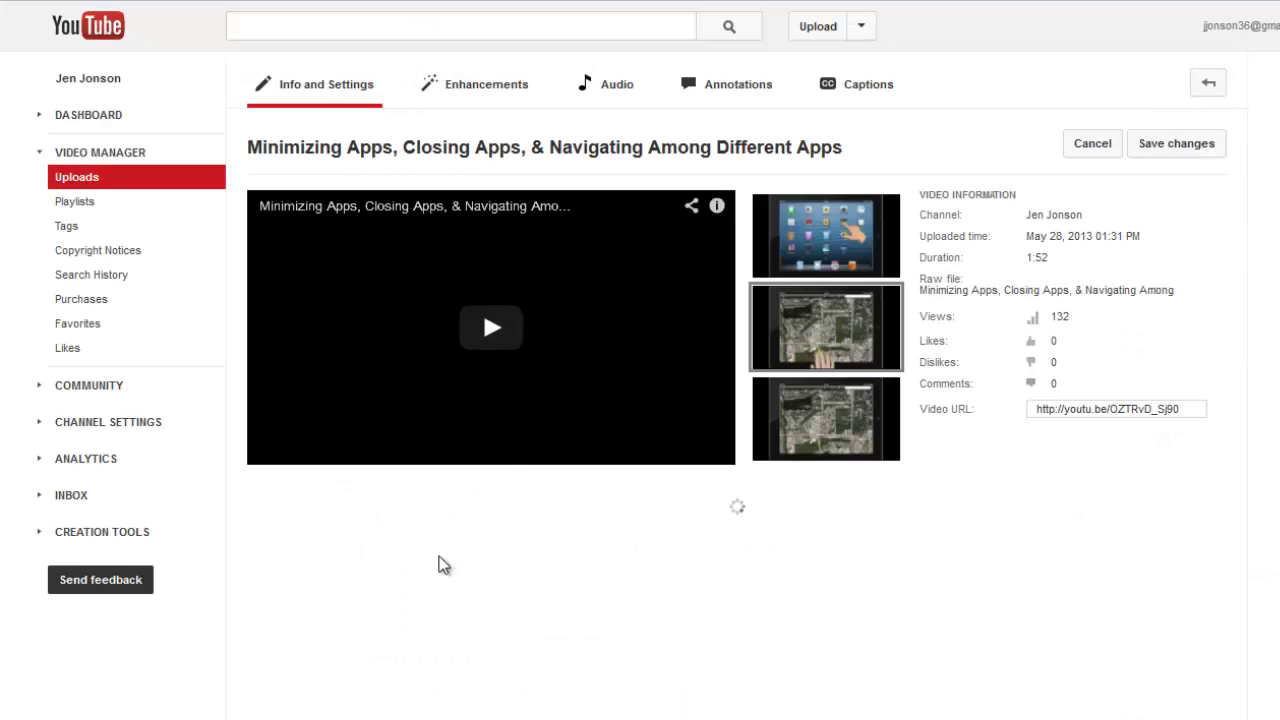
# Step: Switch to the Annotations tab, stop playback at 0:52, and list the annotation types
pyautogui.click(716, 88)
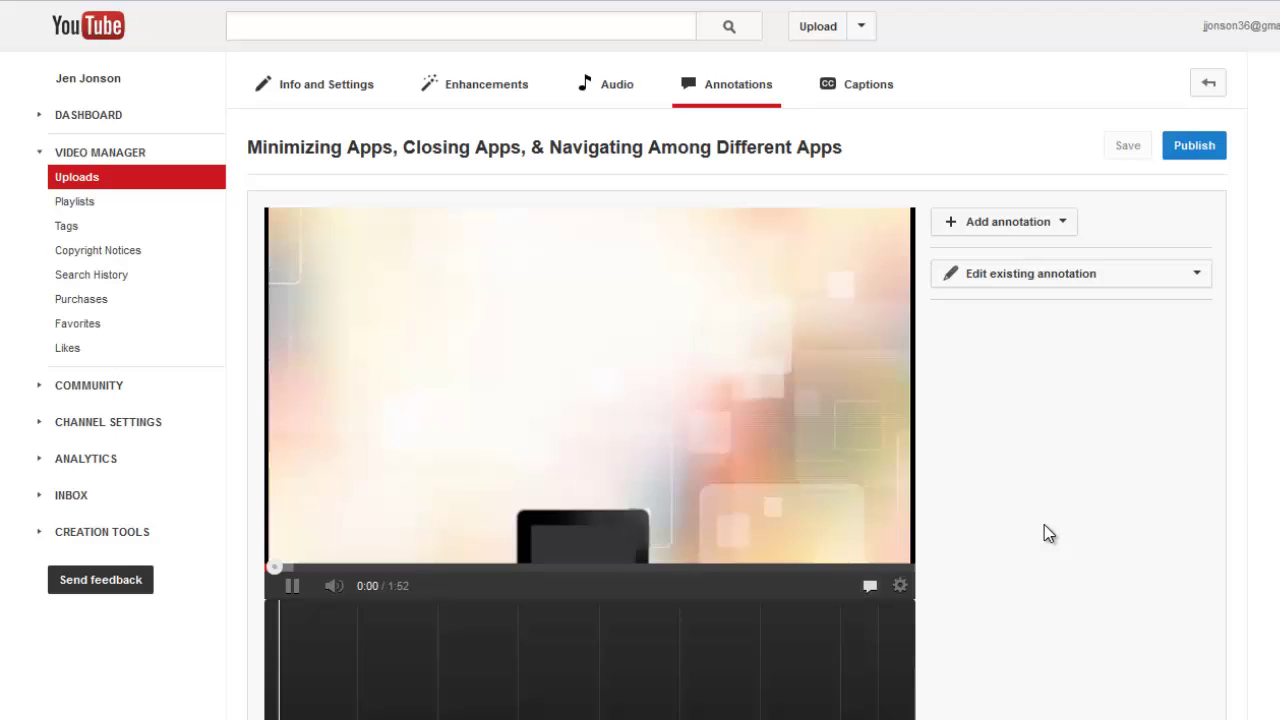
pyautogui.scroll(-2, 640, 400)
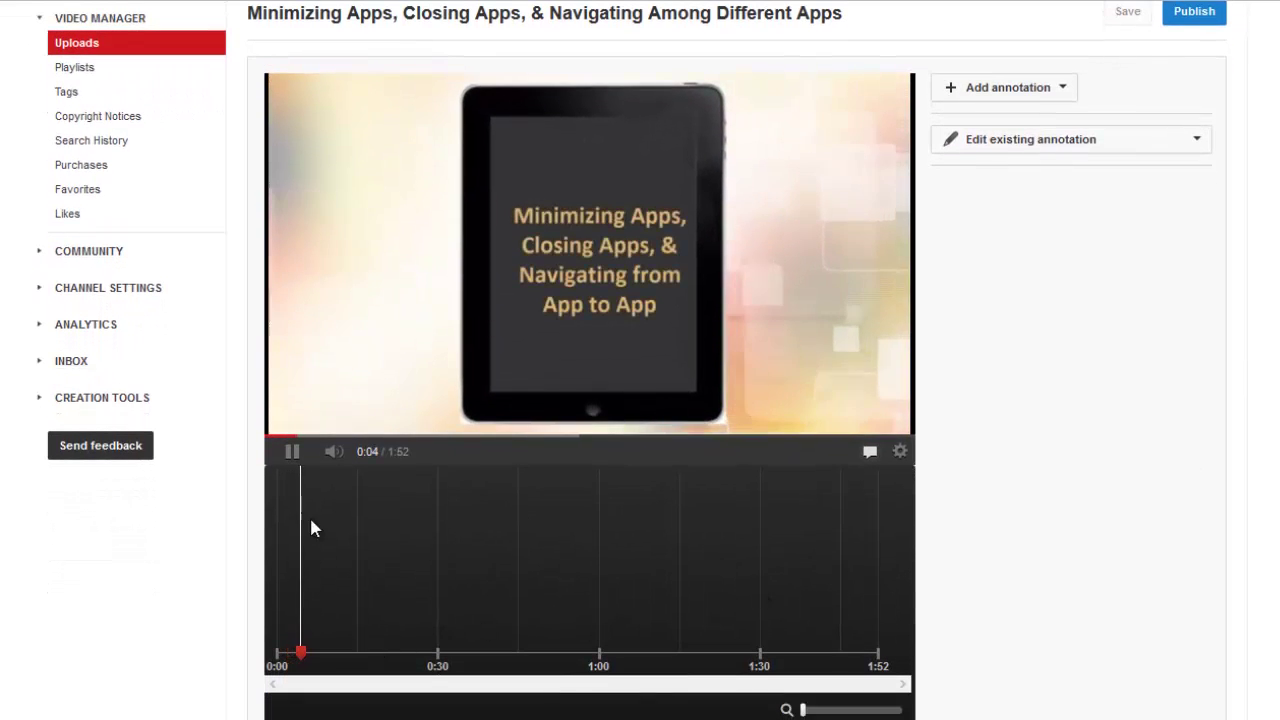
pyautogui.click(292, 451)
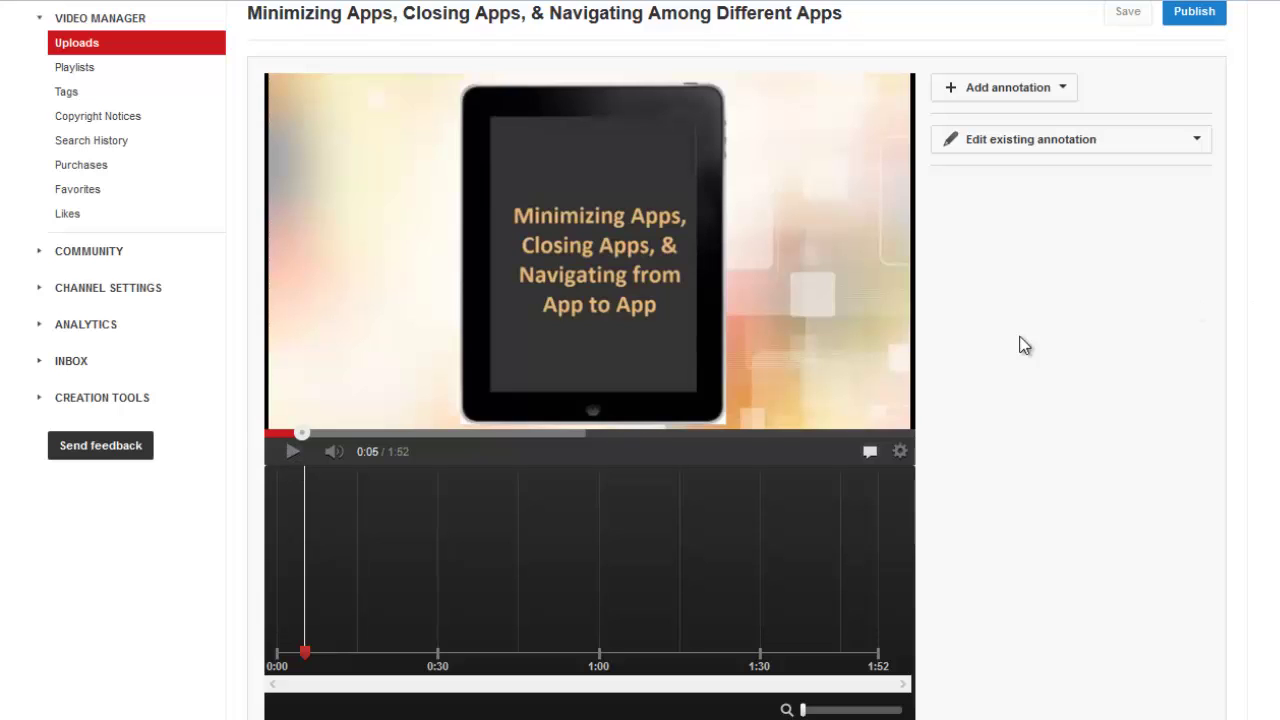
pyautogui.moveTo(305, 654); pyautogui.dragTo(556, 651)
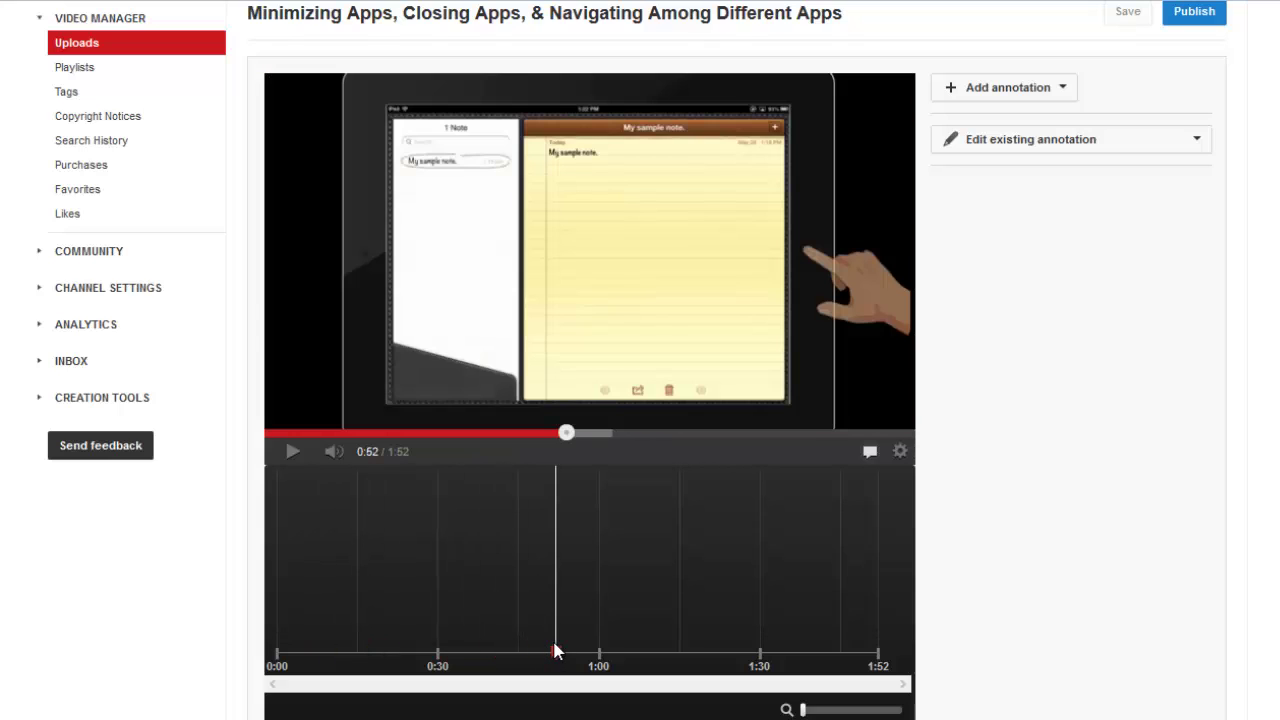
pyautogui.click(292, 451)
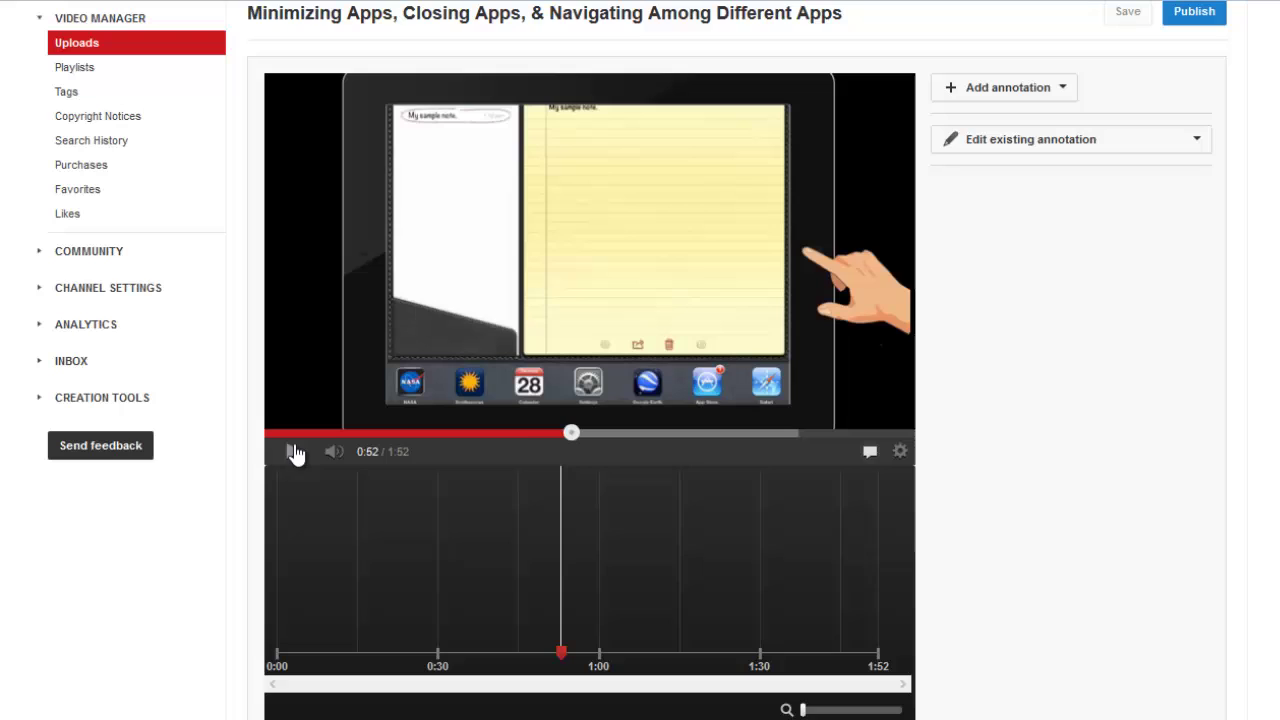
pyautogui.click(295, 453)
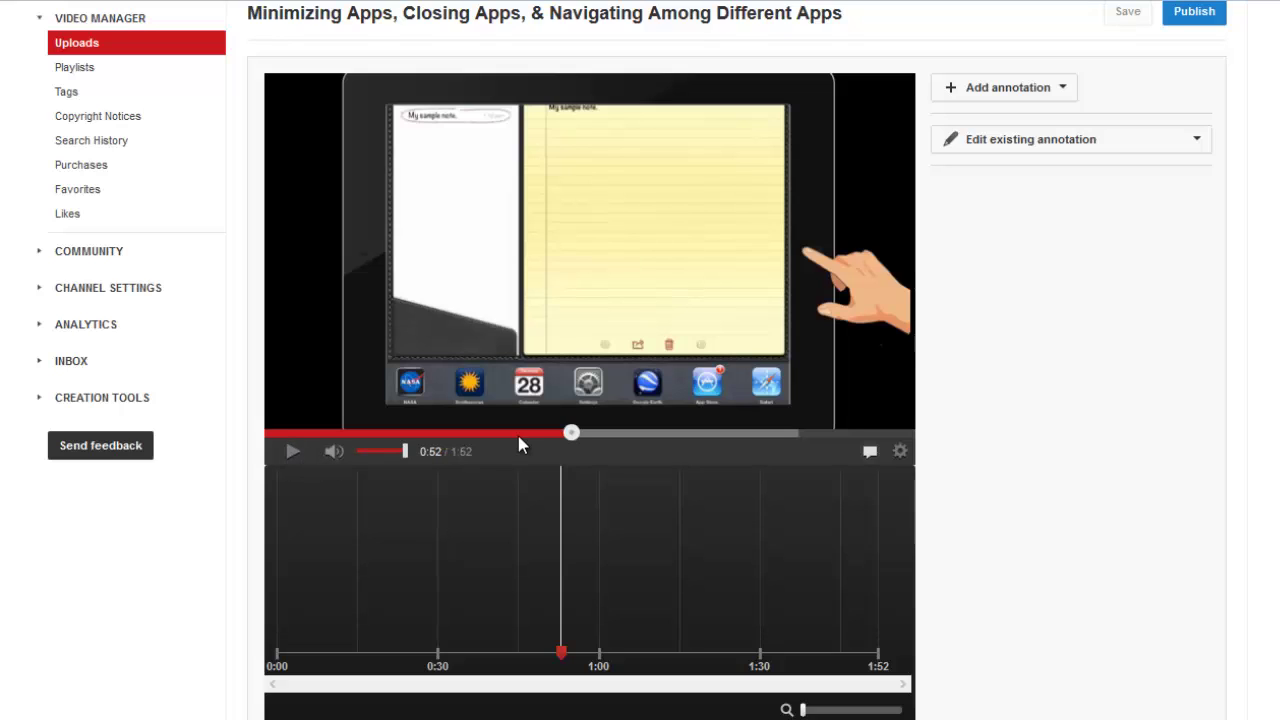
pyautogui.click(1005, 90)
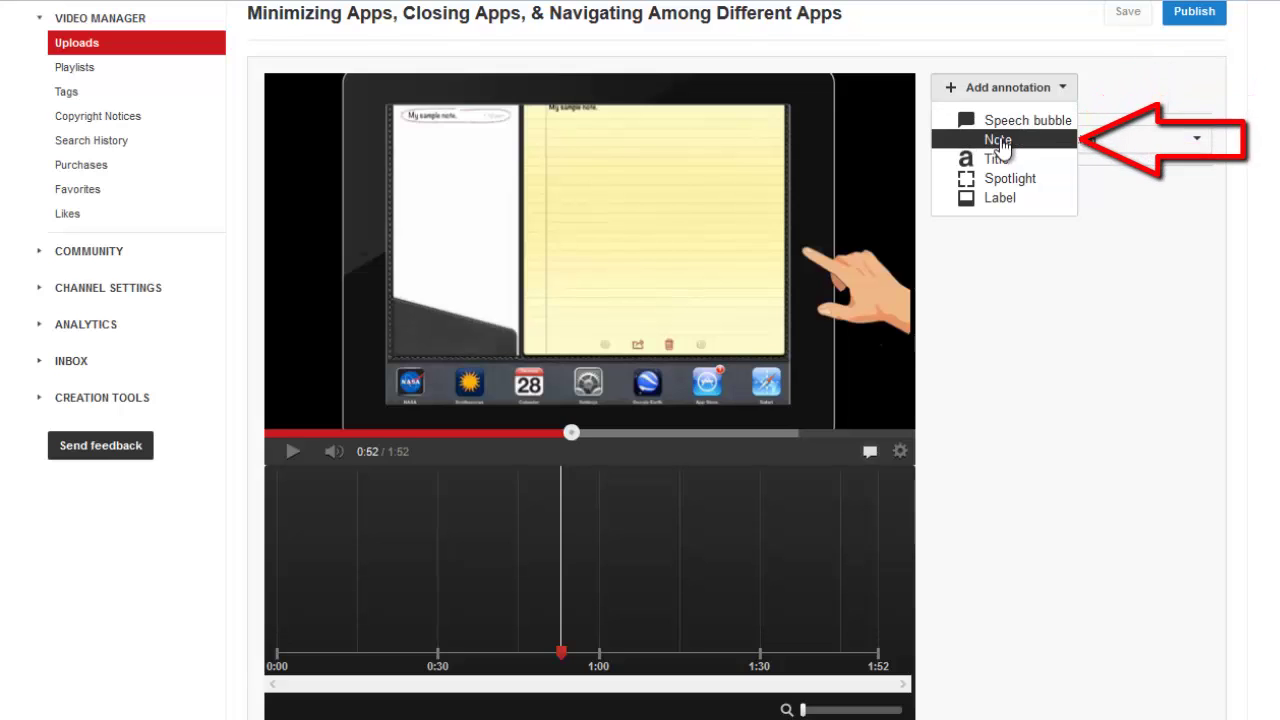
# Step: Add a note at 0:52 reading 'In iOS7, larger preview tiles…', sized as a wide two-line box
pyautogui.click(1000, 140)
pyautogui.click(1005, 240)
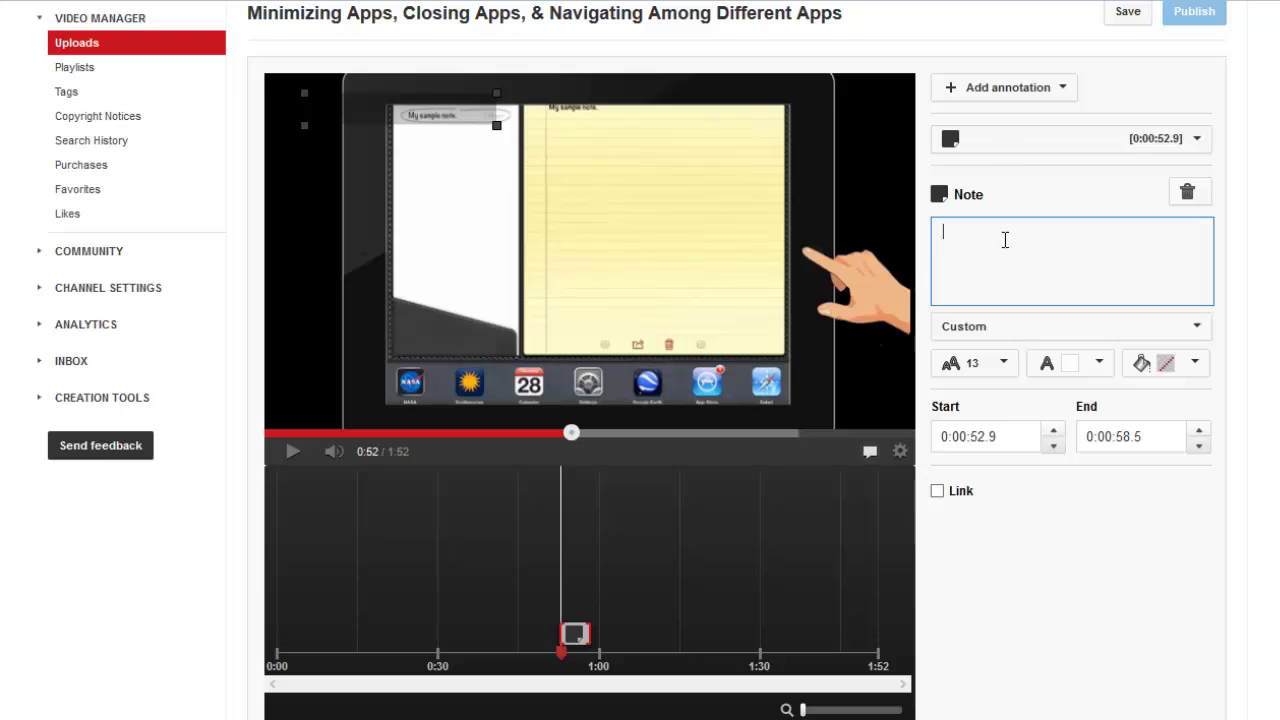
pyautogui.write('In')
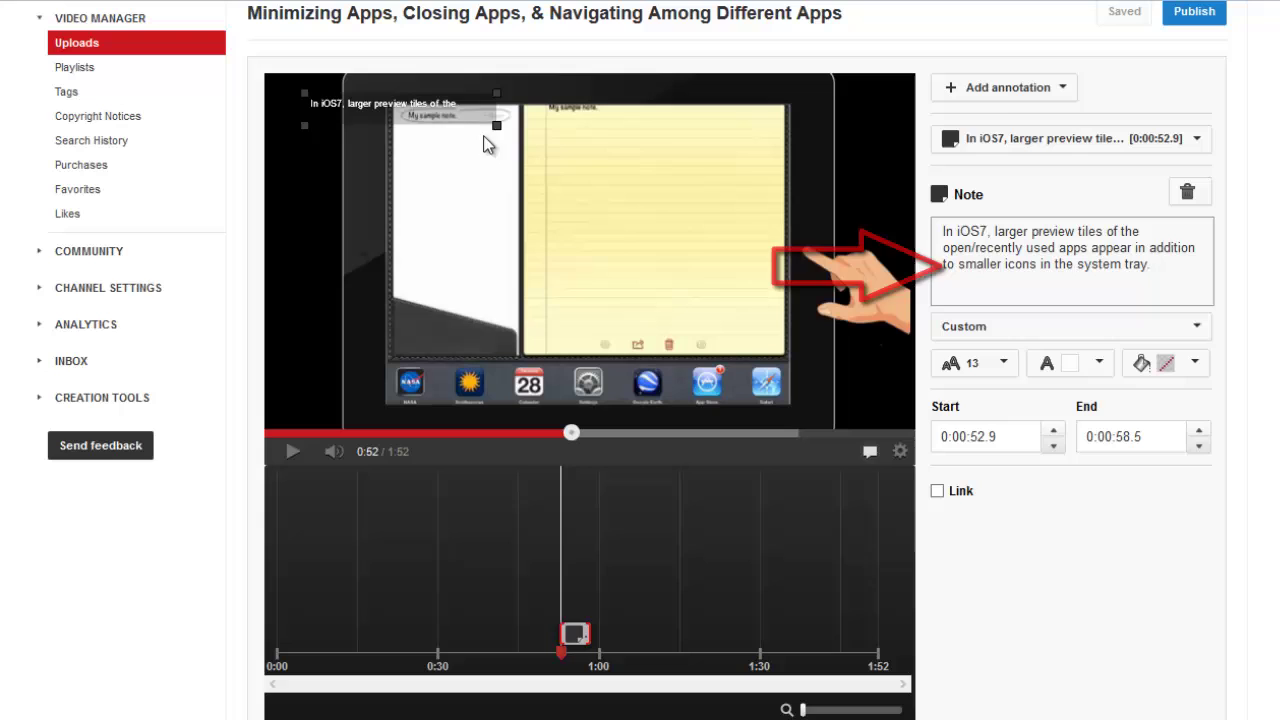
pyautogui.moveTo(400, 108)
pyautogui.mouseDown()
pyautogui.moveTo(420, 140)
pyautogui.moveTo(535, 172)
pyautogui.mouseUp()
pyautogui.moveTo(650, 231); pyautogui.dragTo(740, 282)
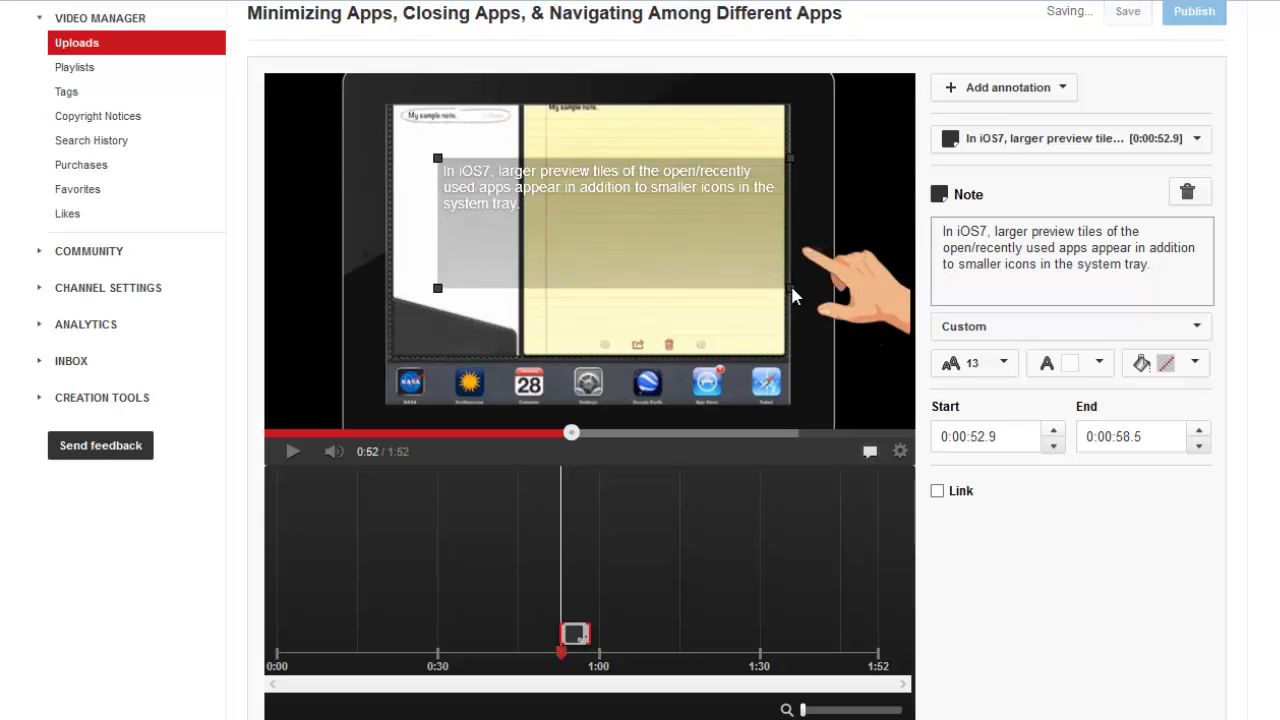
pyautogui.moveTo(690, 245); pyautogui.dragTo(635, 204)
pyautogui.moveTo(737, 251); pyautogui.dragTo(866, 332)
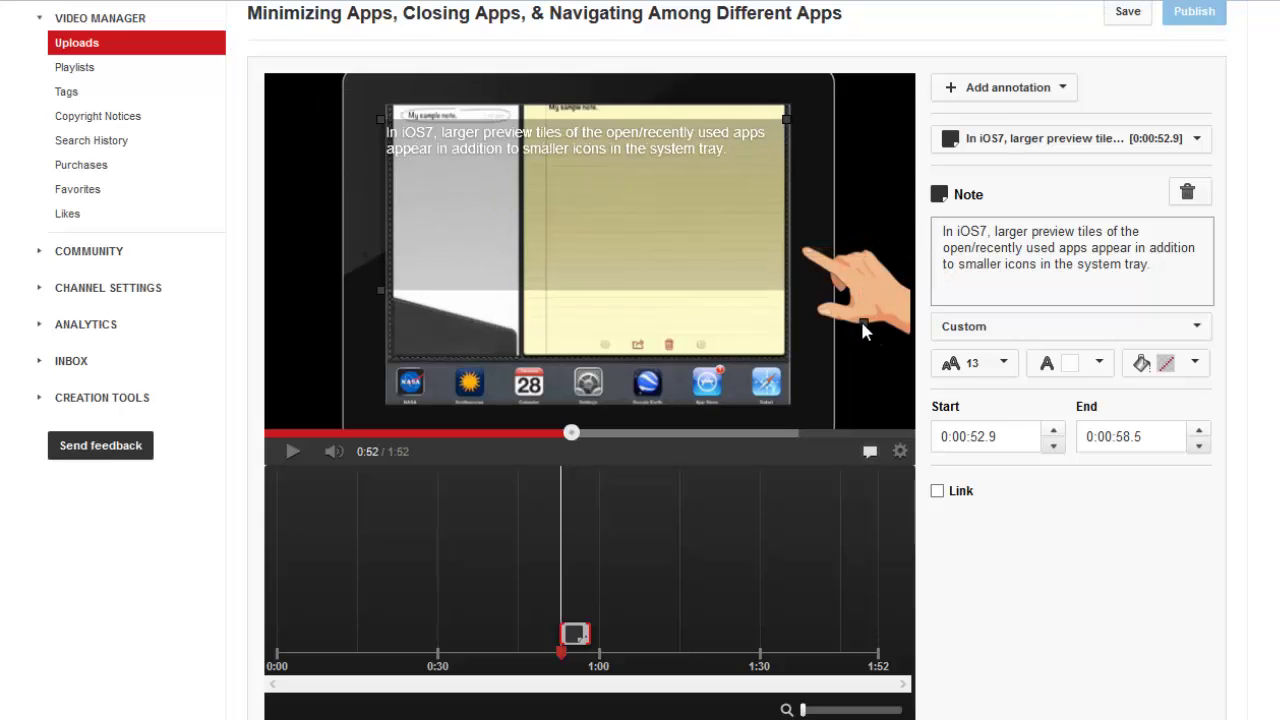
# Step: Give the note text size 28, red background, white text, and end time 0:00:56.6
pyautogui.click(1000, 363)
pyautogui.click(970, 480)
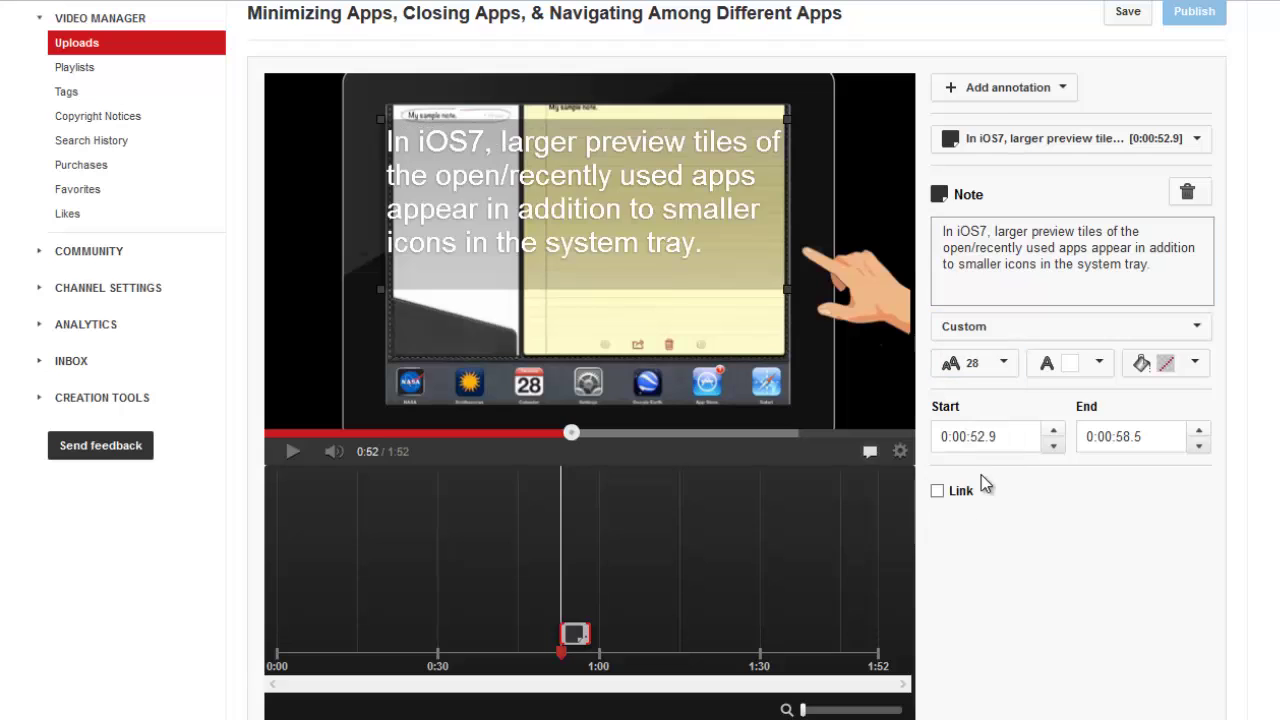
pyautogui.click(1194, 362)
pyautogui.click(1137, 462)
pyautogui.click(1106, 370)
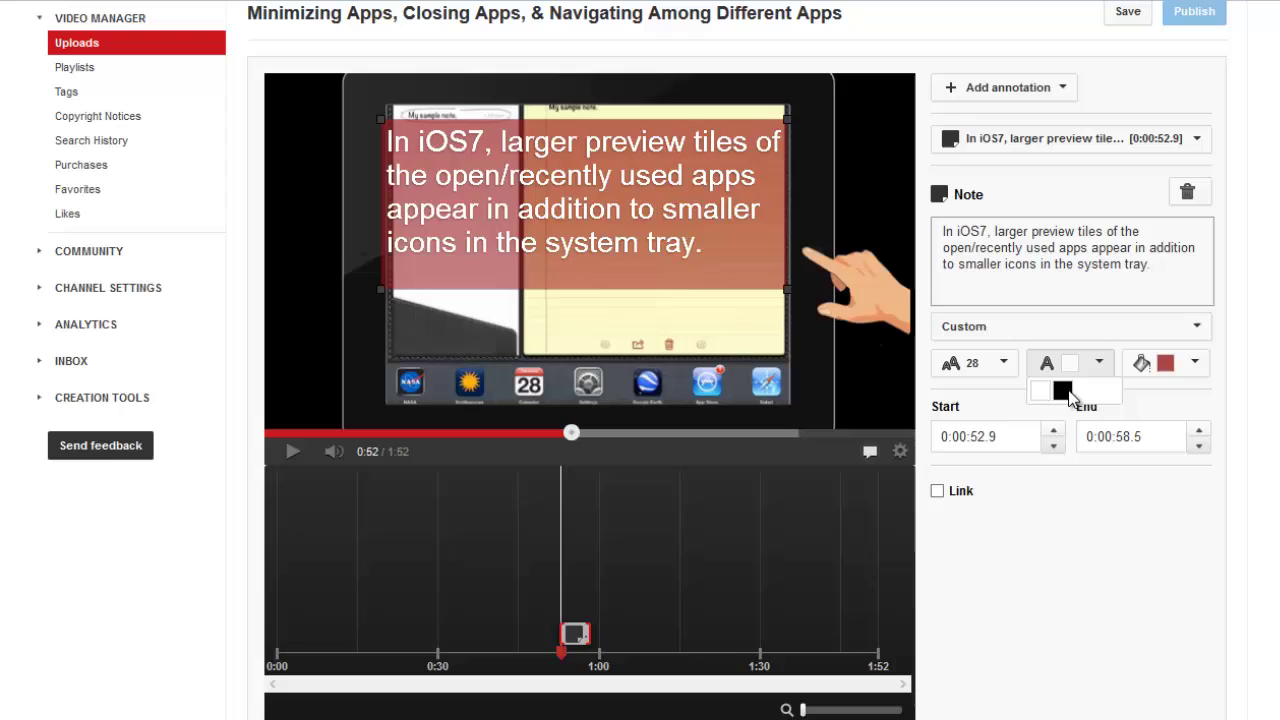
pyautogui.click(1049, 387)
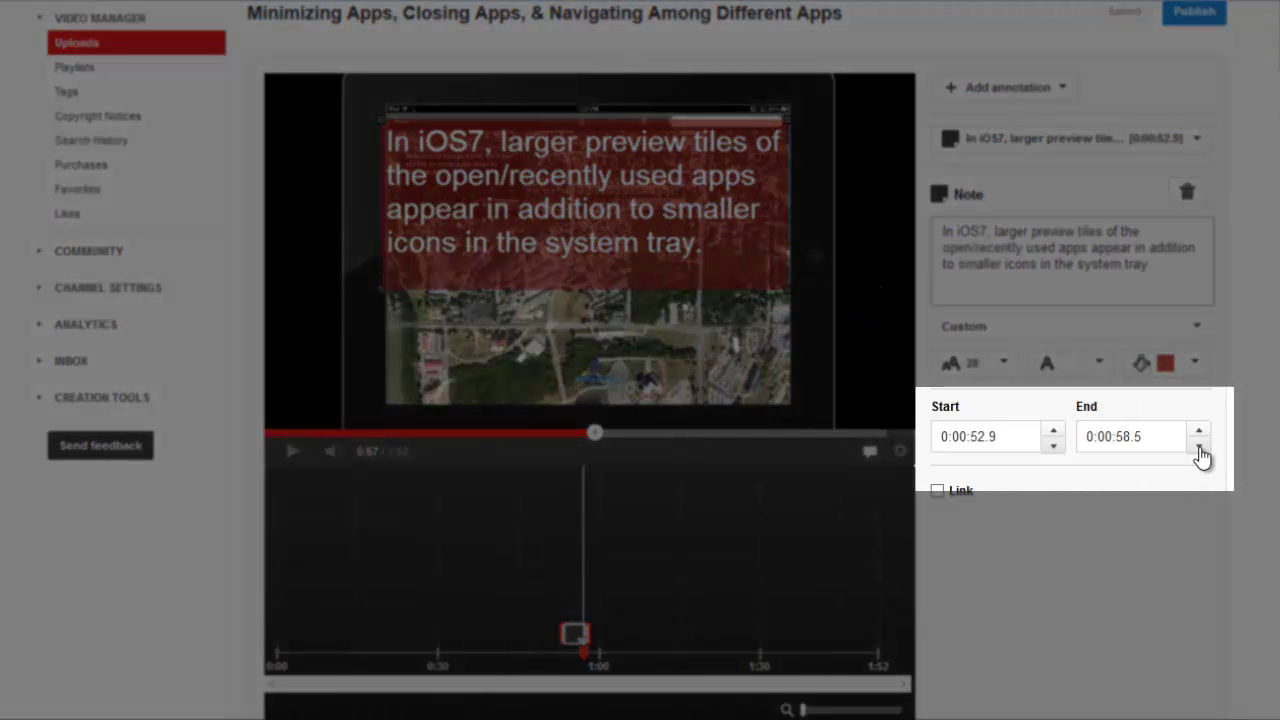
pyautogui.doubleClick(1124, 446)
pyautogui.write('56')
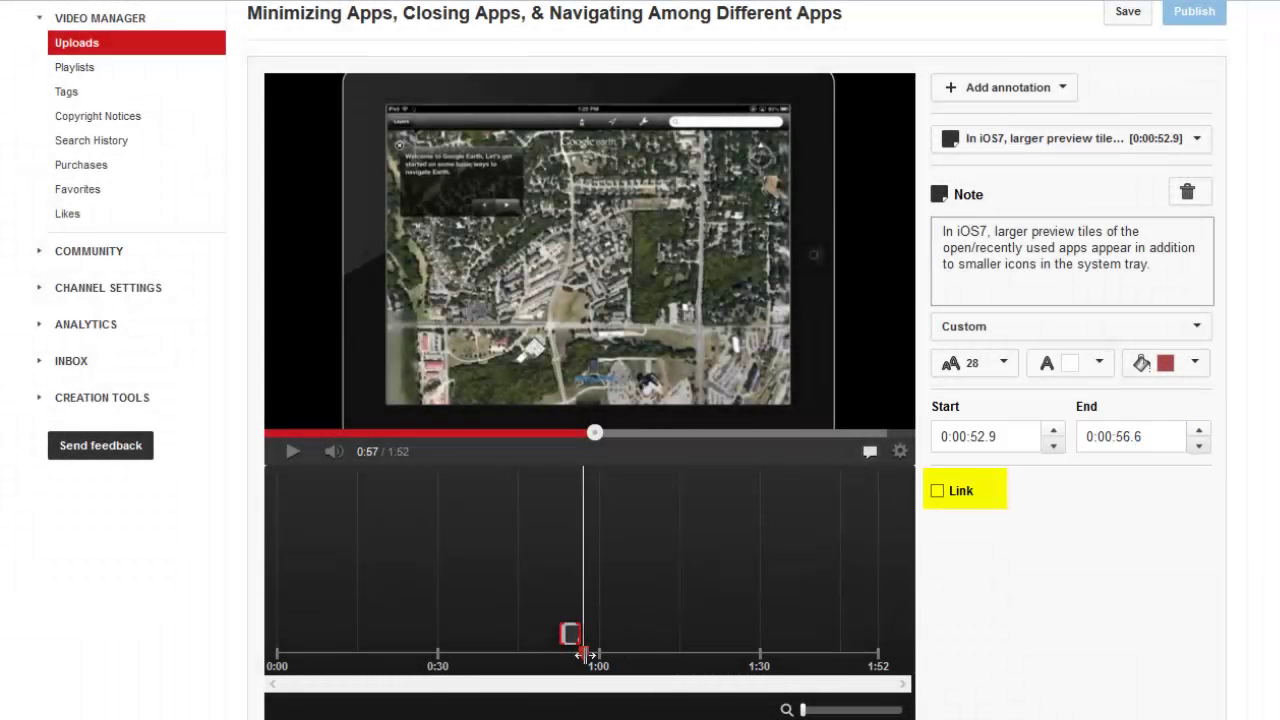
# Step: Turn the note's Link option on and back off so it links nowhere
pyautogui.click(937, 491)
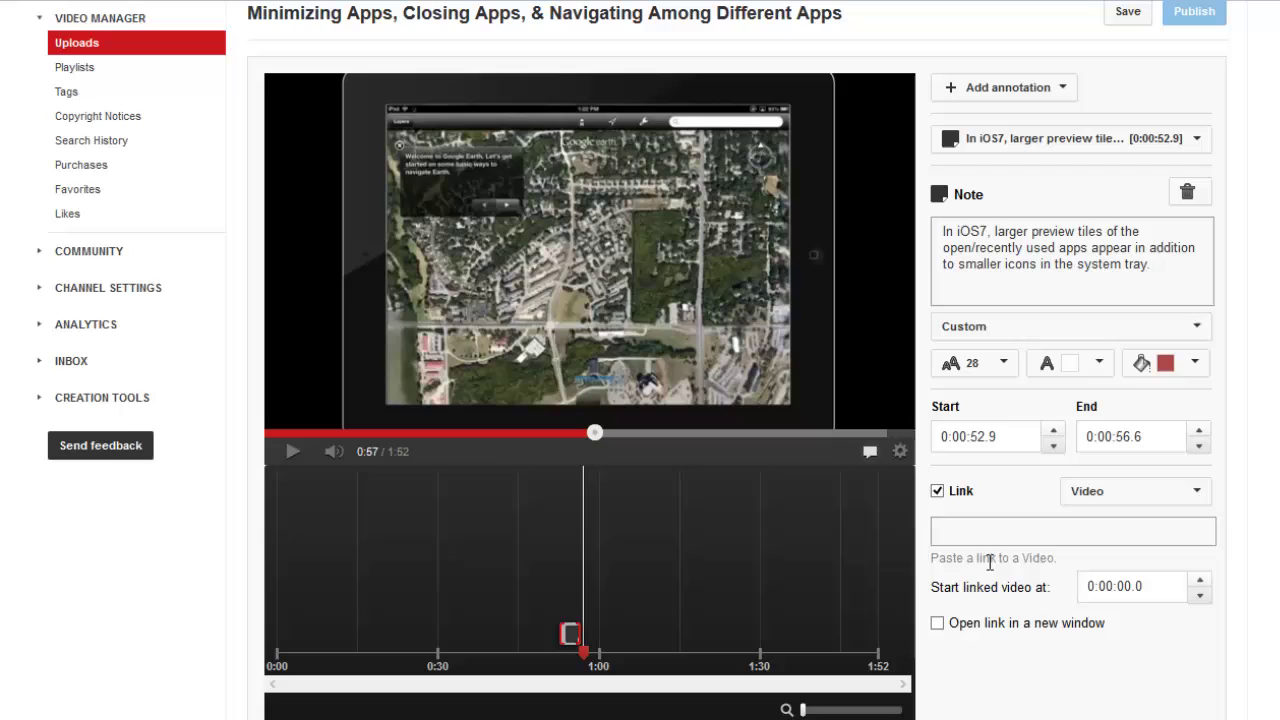
pyautogui.click(938, 492)
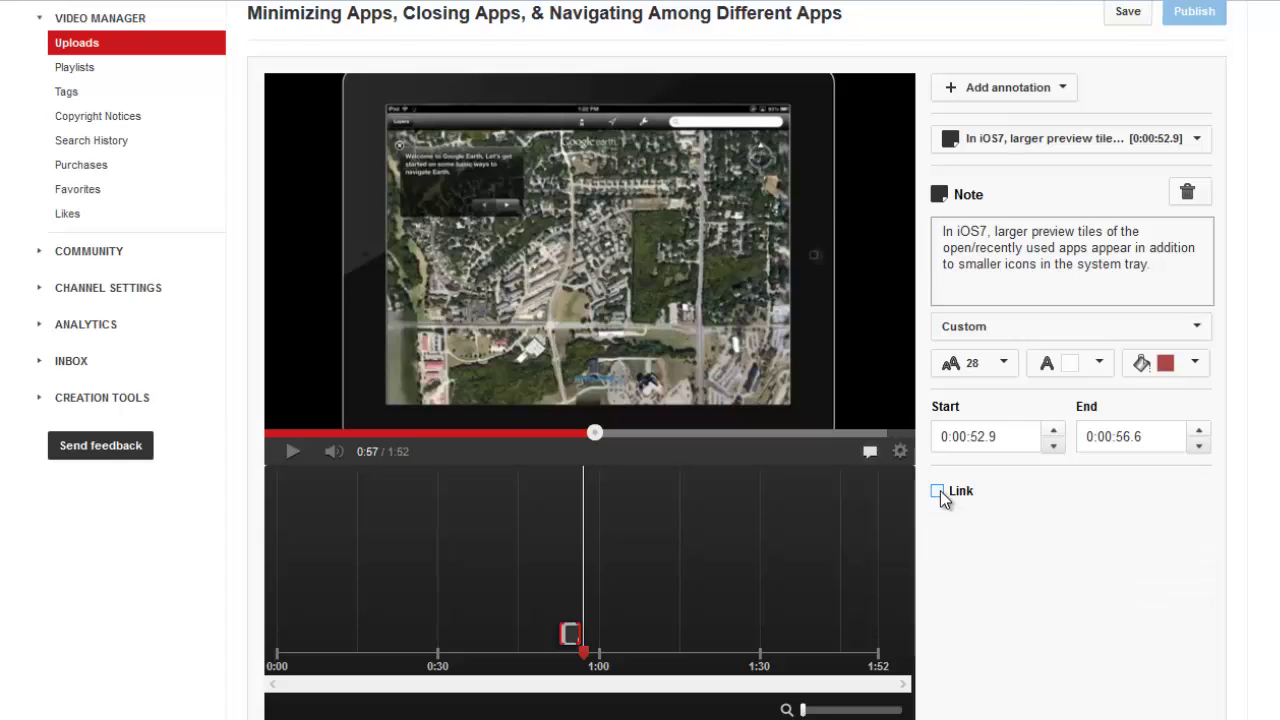
# Step: At about 1:03, add a title annotation reading 'This is the Google Earth App'
pyautogui.moveTo(584, 652); pyautogui.dragTo(620, 662)
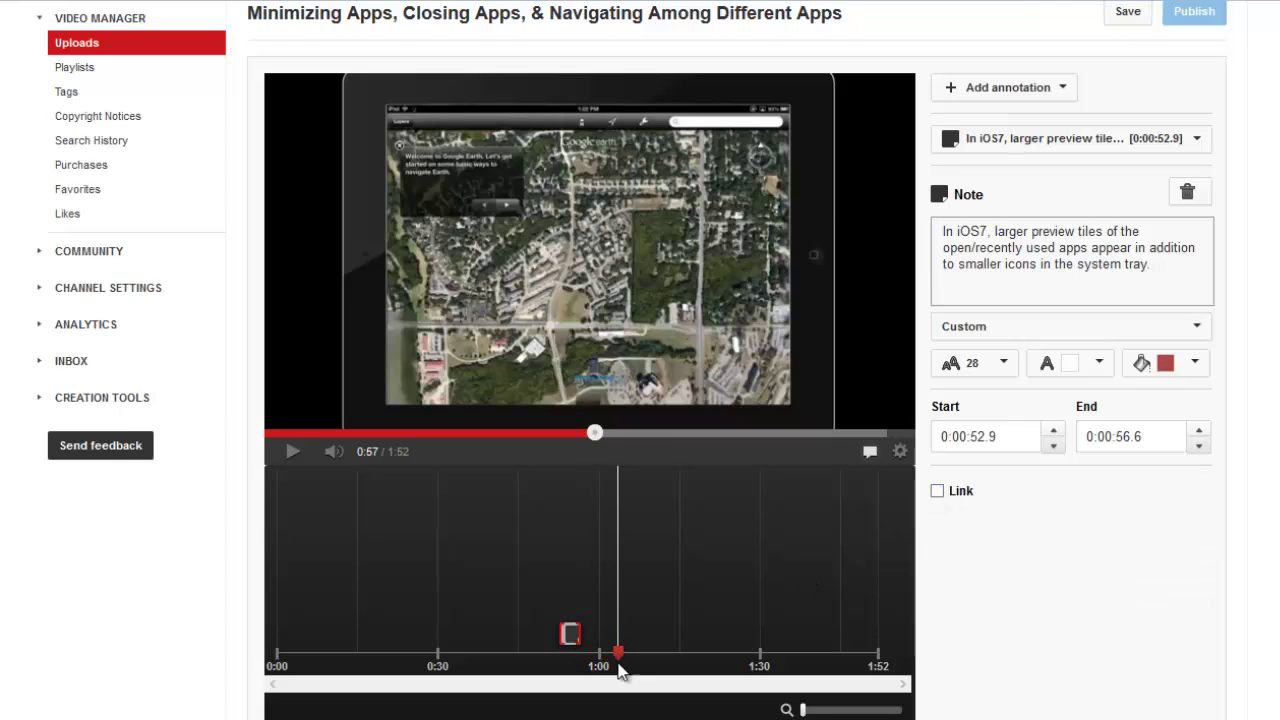
pyautogui.click(1052, 90)
pyautogui.click(1020, 159)
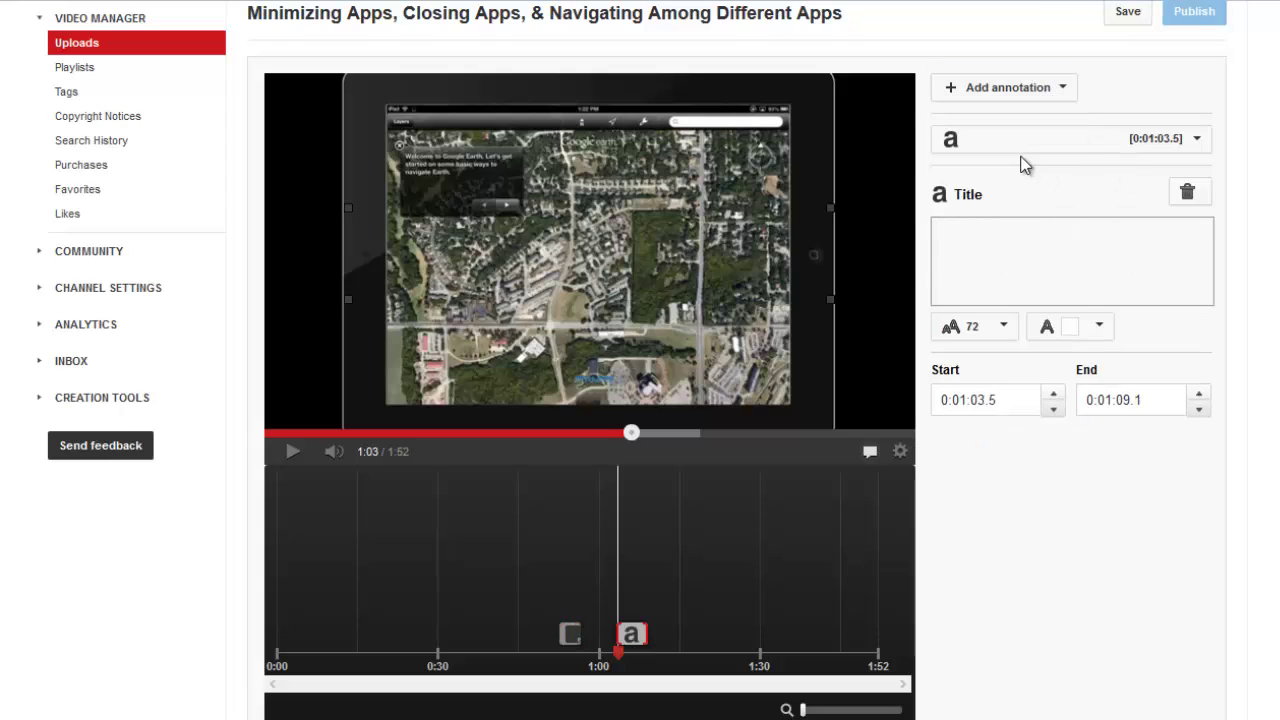
pyautogui.write('This is the Google Earth App')
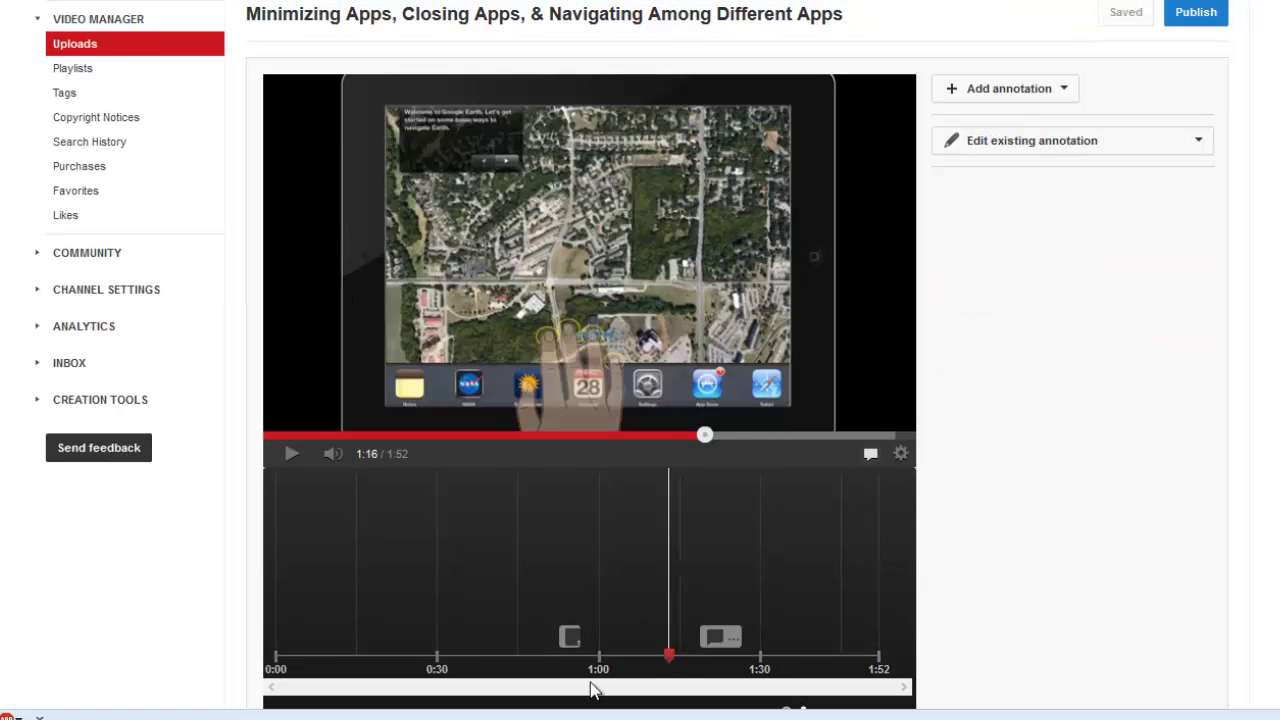
# Step: At 0:23, spotlight the home button with white caption 'This is the home button.'
pyautogui.click(400, 560)
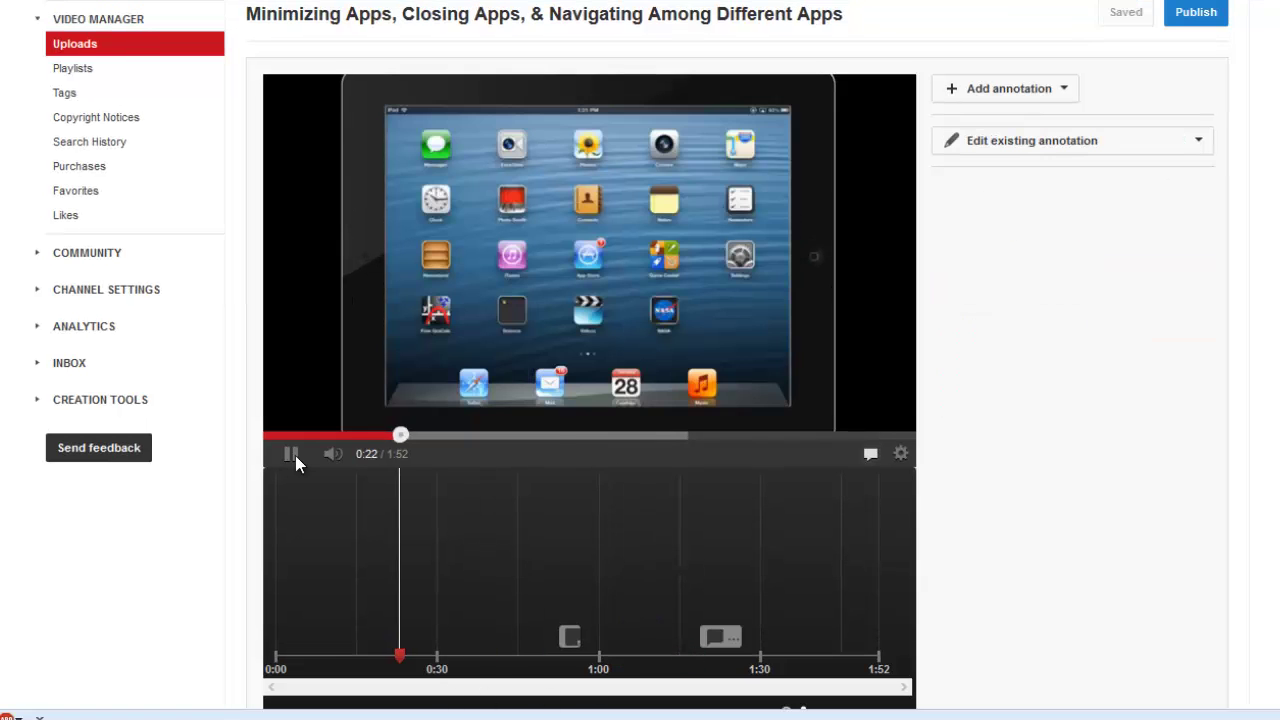
pyautogui.click(1065, 90)
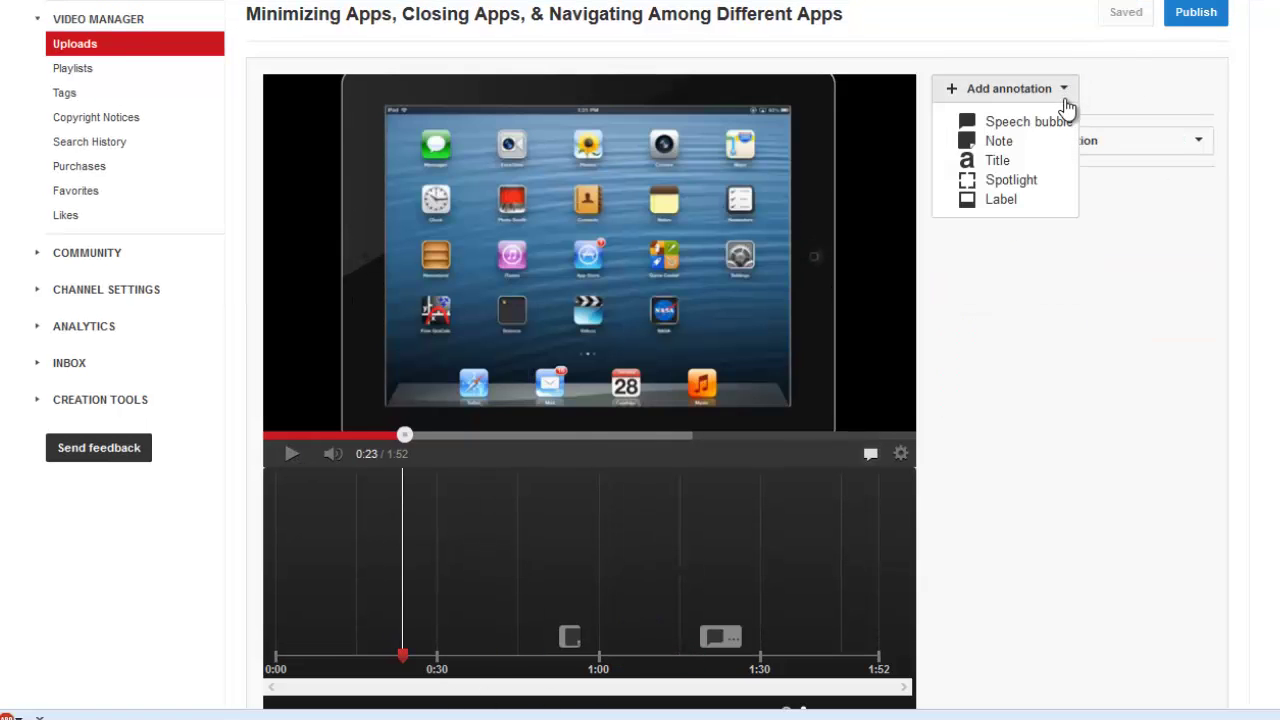
pyautogui.click(1033, 179)
pyautogui.moveTo(668, 333); pyautogui.dragTo(675, 294)
pyautogui.moveTo(571, 243); pyautogui.dragTo(850, 263)
pyautogui.click(970, 240)
pyautogui.write('This is the home button.')
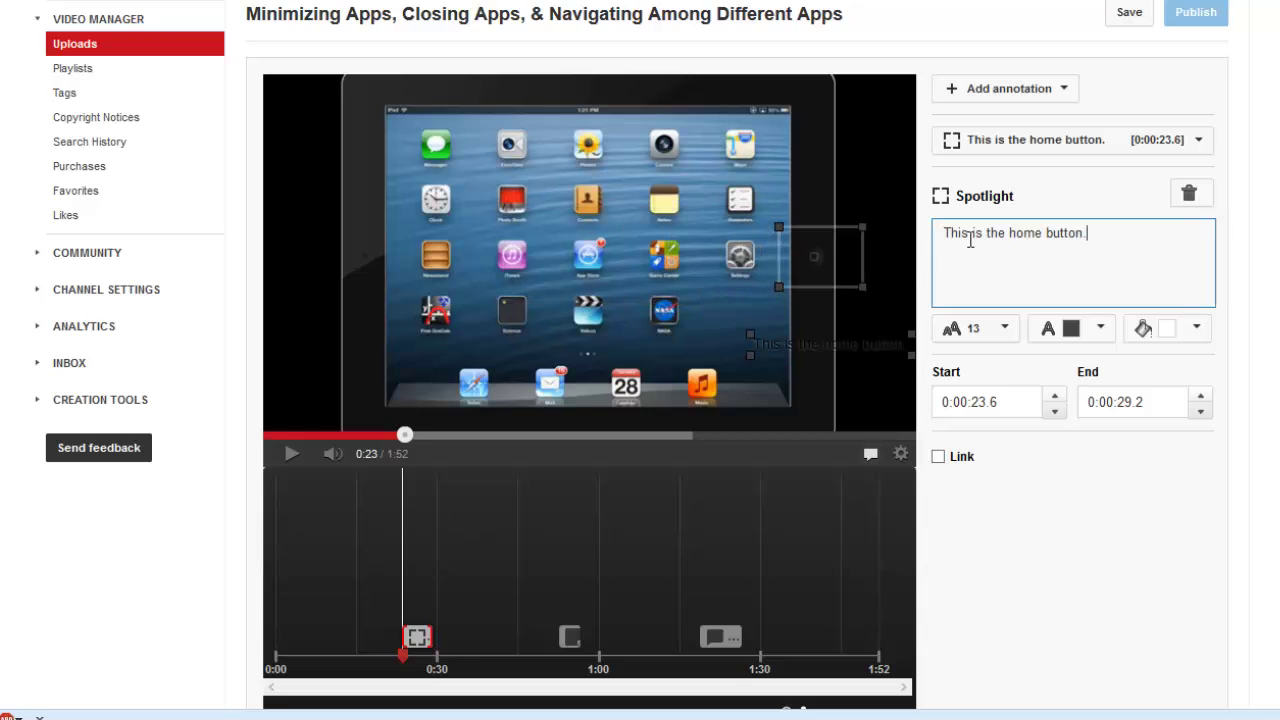
pyautogui.moveTo(838, 344); pyautogui.dragTo(826, 310)
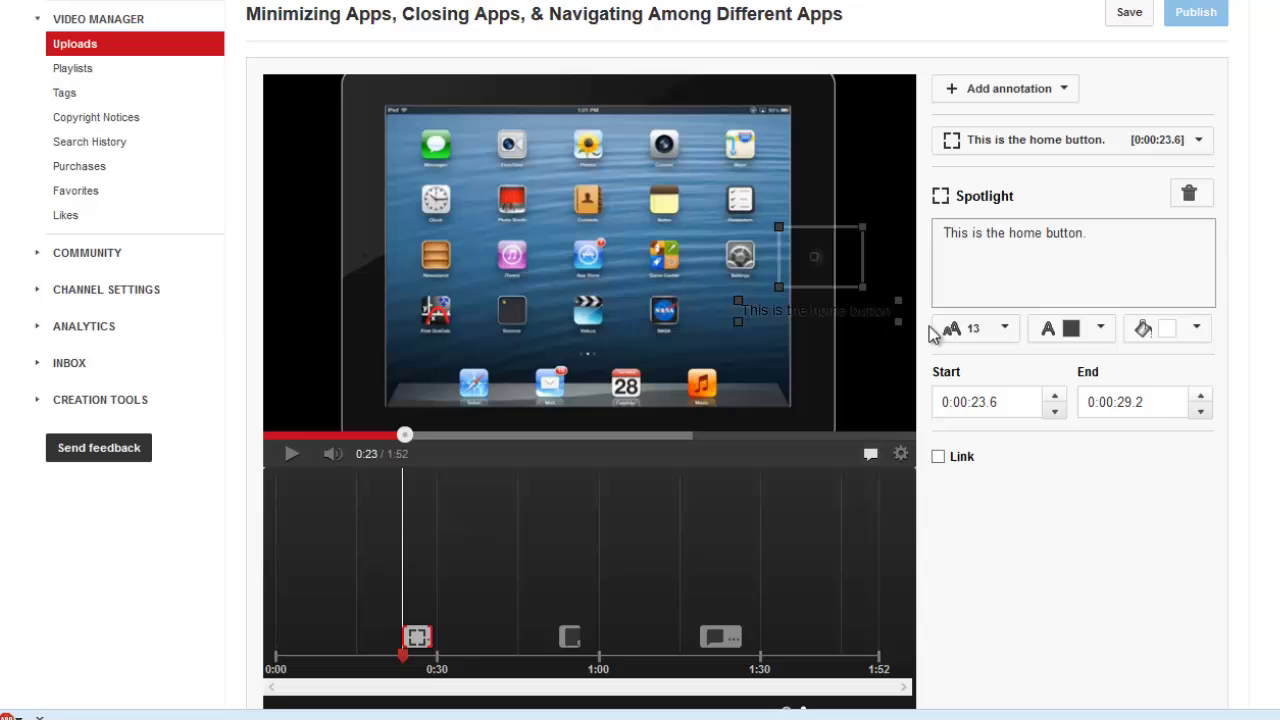
pyautogui.click(1100, 328)
pyautogui.click(1053, 365)
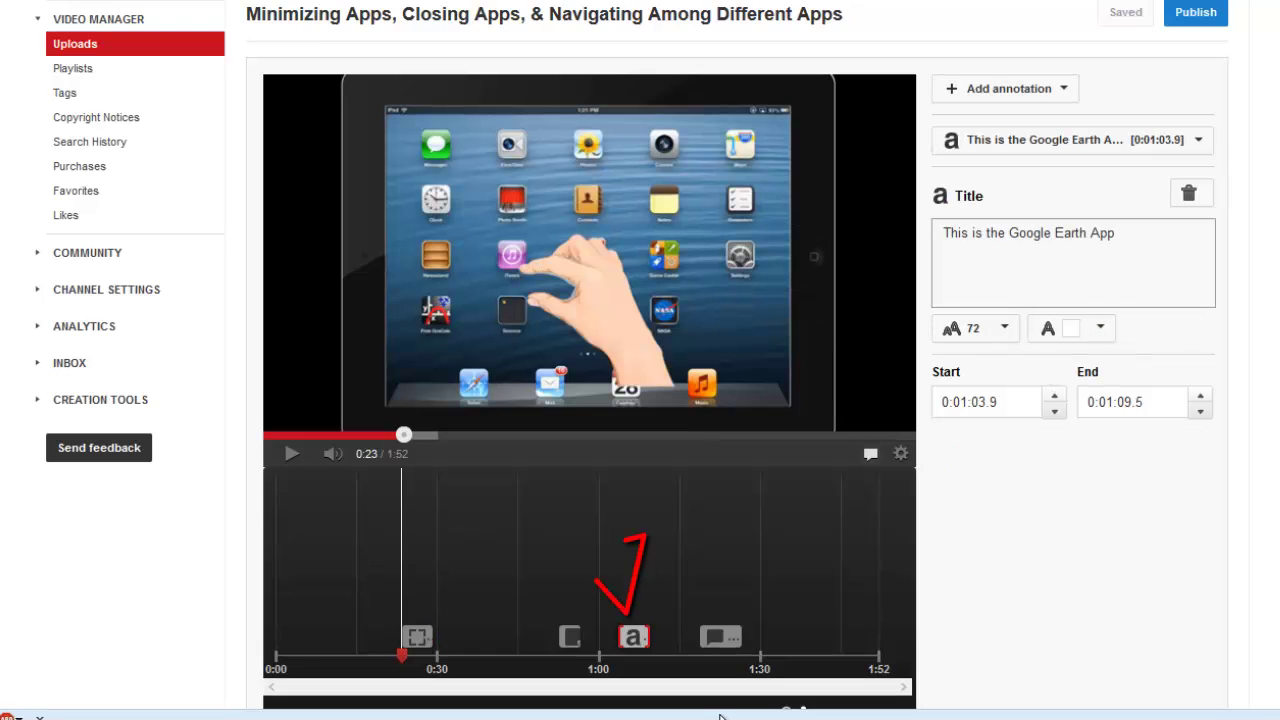
# Step: Delete the 'This is the Google Earth App' title and review the remaining annotations list
pyautogui.click(635, 637)
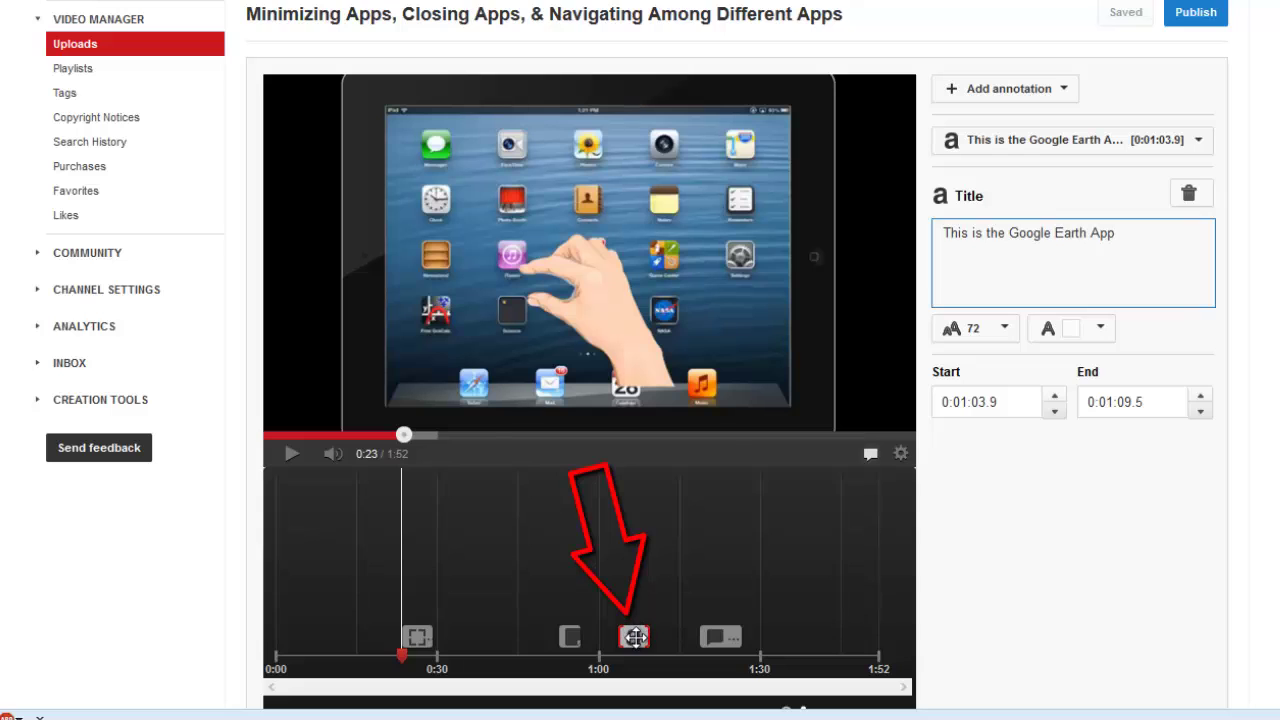
pyautogui.click(1187, 196)
pyautogui.click(1172, 146)
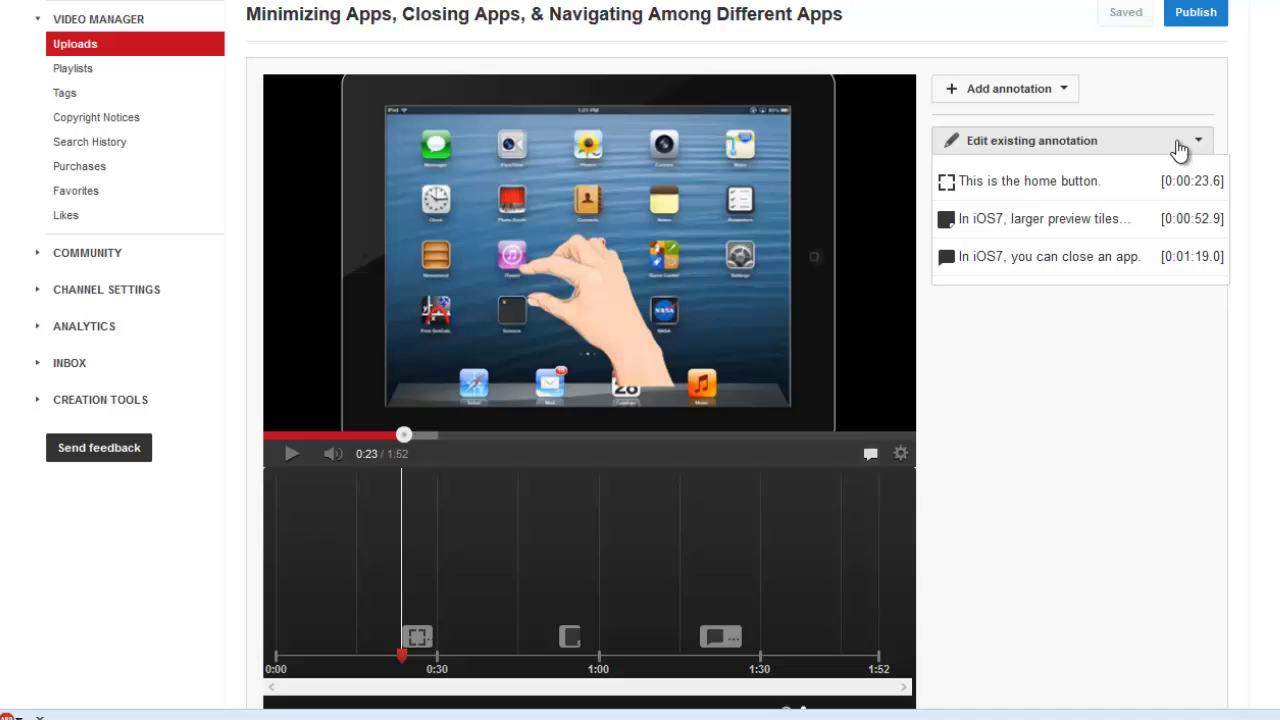
pyautogui.click(1138, 320)
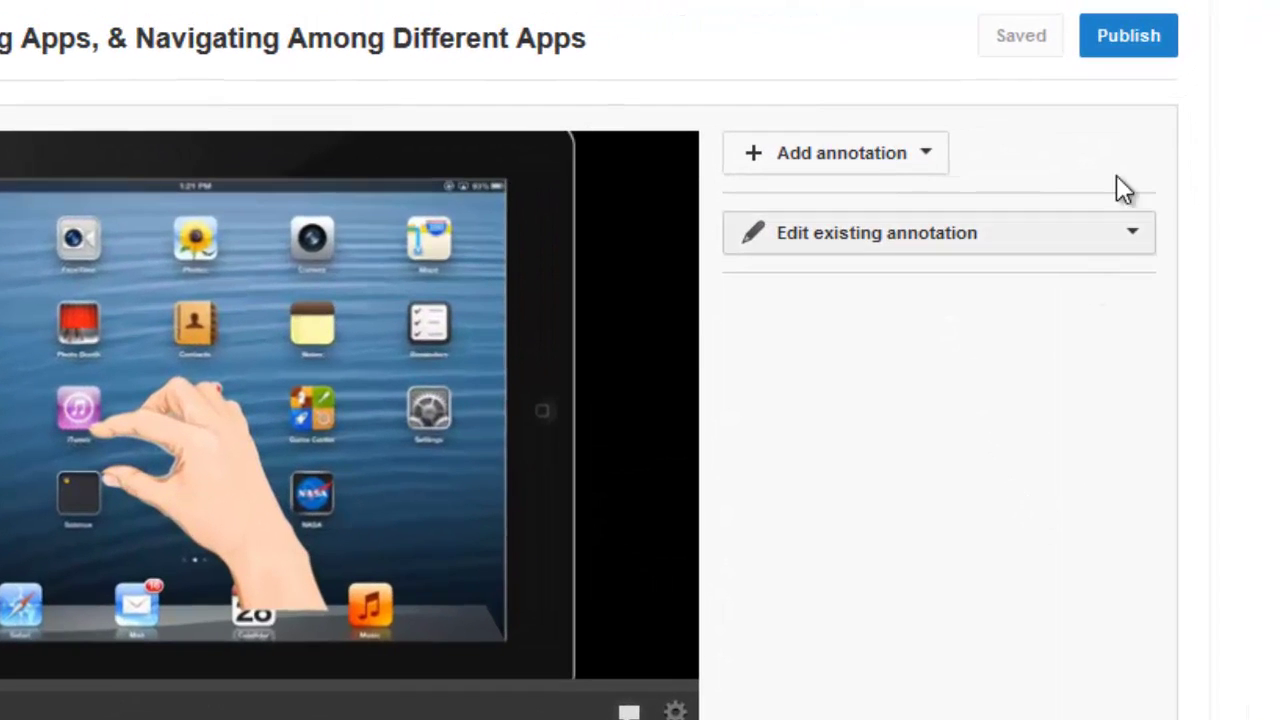
# Step: Publish the annotations and check playback at 0:22, 0:33, 0:26, pausing at 0:58
pyautogui.click(1141, 43)
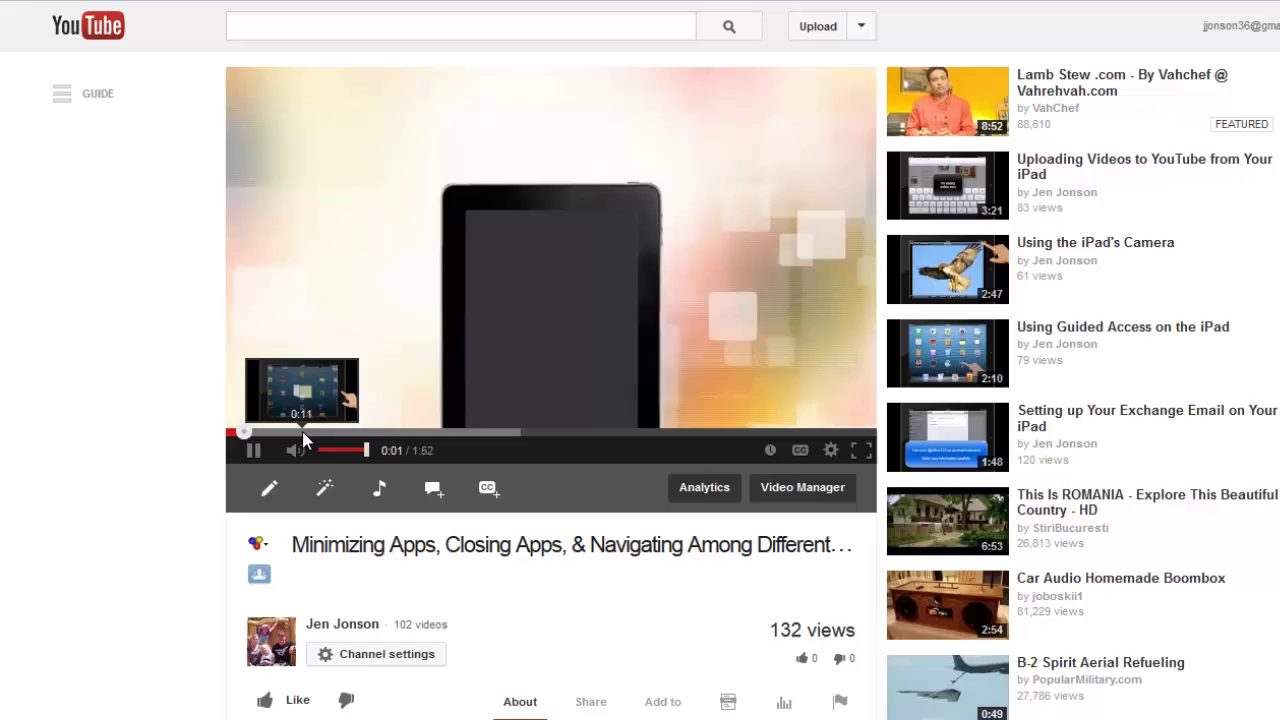
pyautogui.click(360, 432)
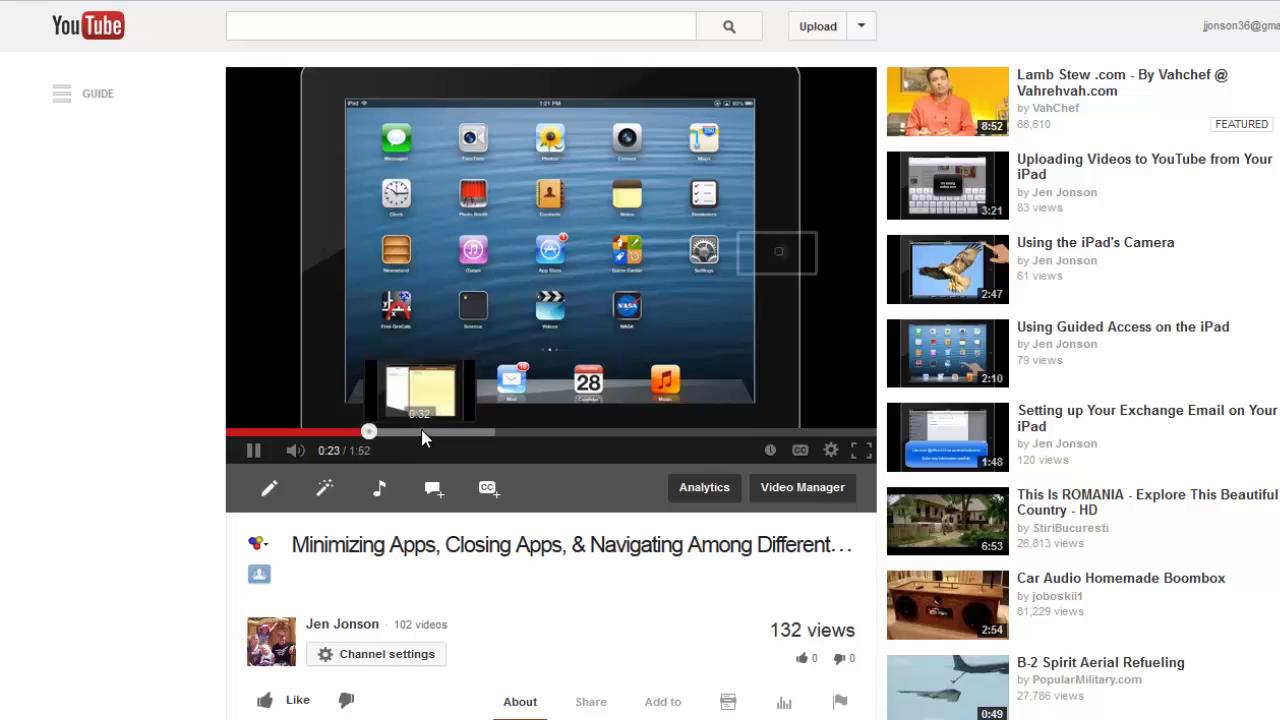
pyautogui.click(421, 431)
pyautogui.click(372, 428)
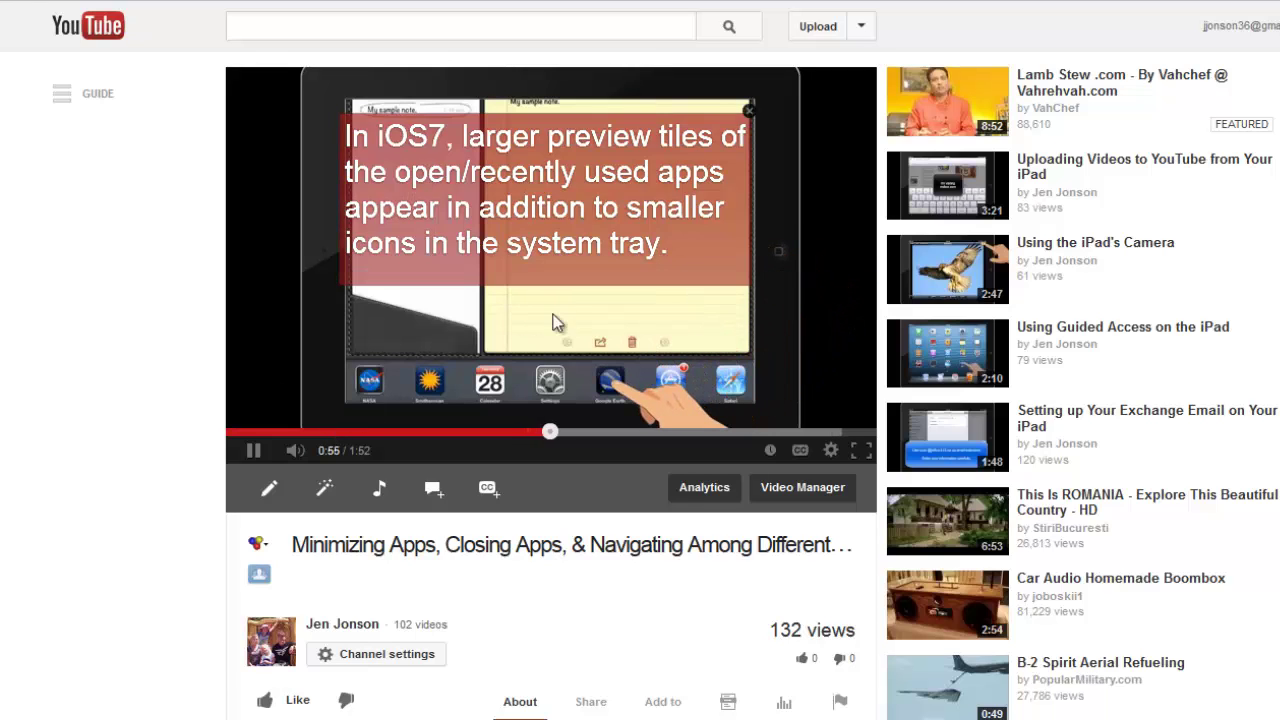
pyautogui.click(258, 451)
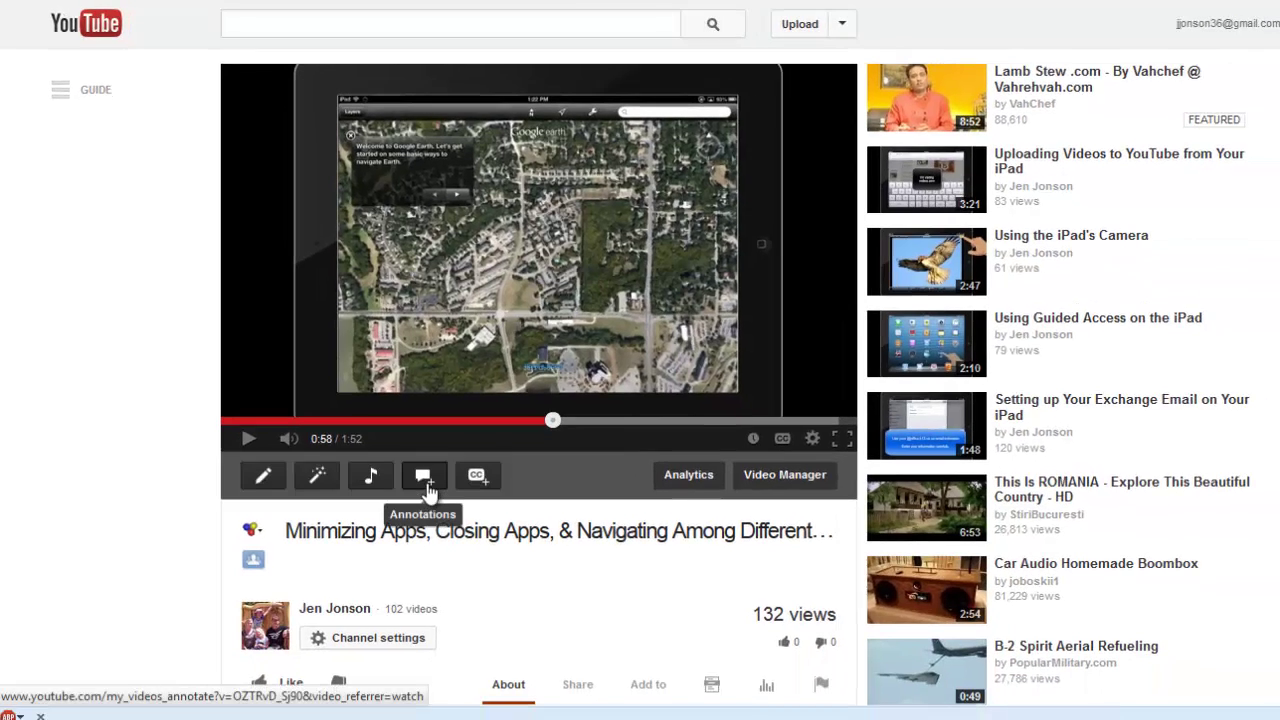
# Step: Reopen the annotation editor from the watch page and pause the video at the start
pyautogui.click(427, 484)
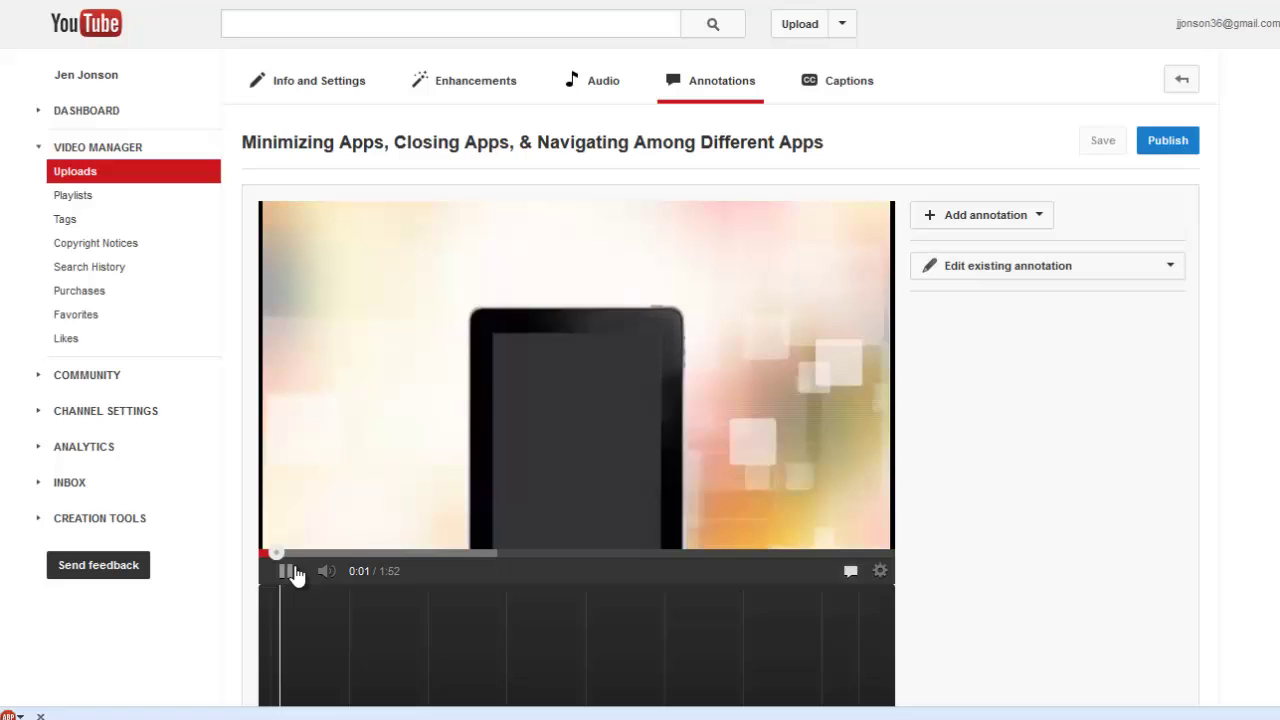
pyautogui.click(289, 572)
pyautogui.scroll(-1, 965, 418)
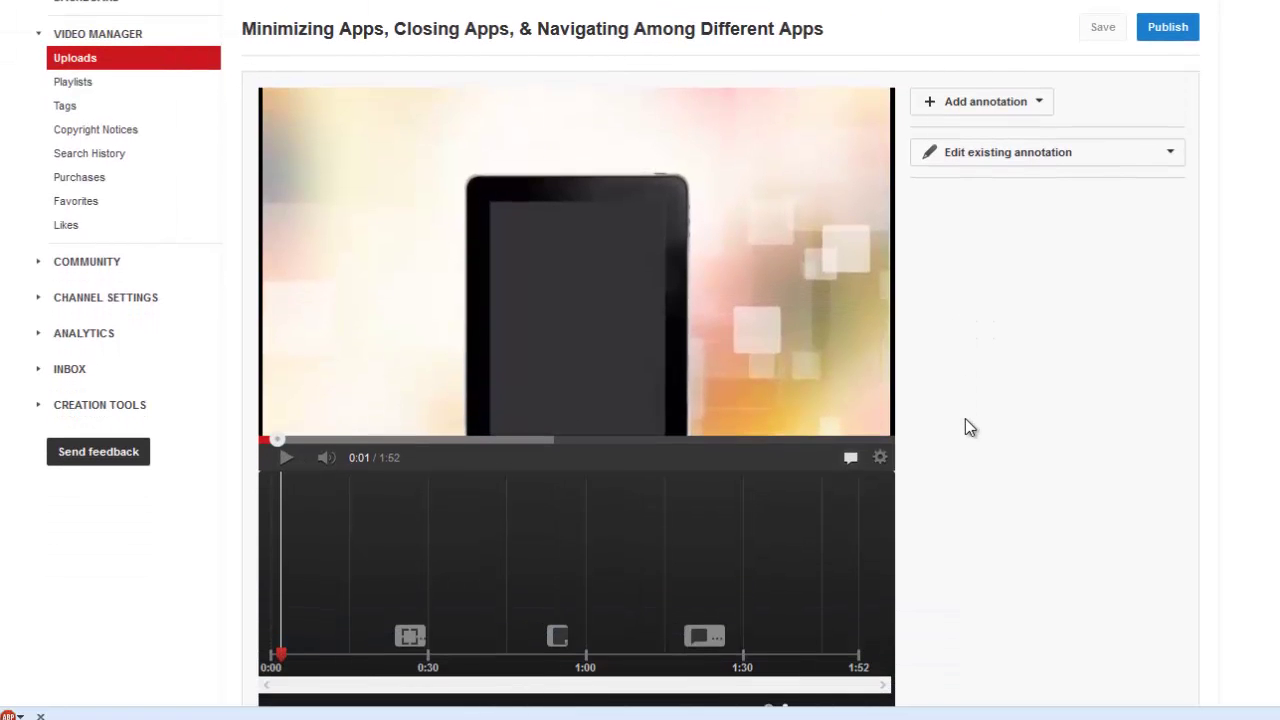